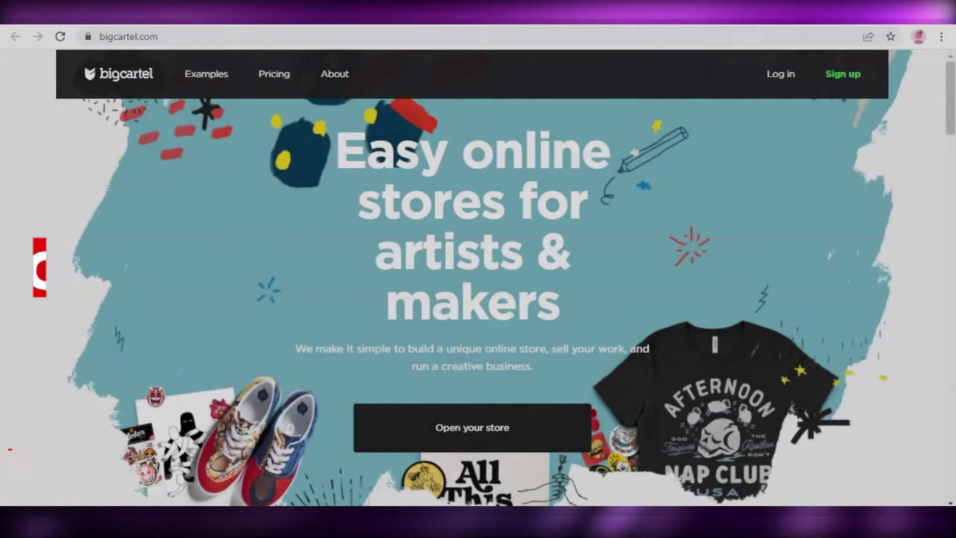
# Browse the bigcartel.com homepage, then go to 'Open your store' to view the Free, $9.99 and $19.99 plans
pyautogui.scroll(-10, 559, 408)
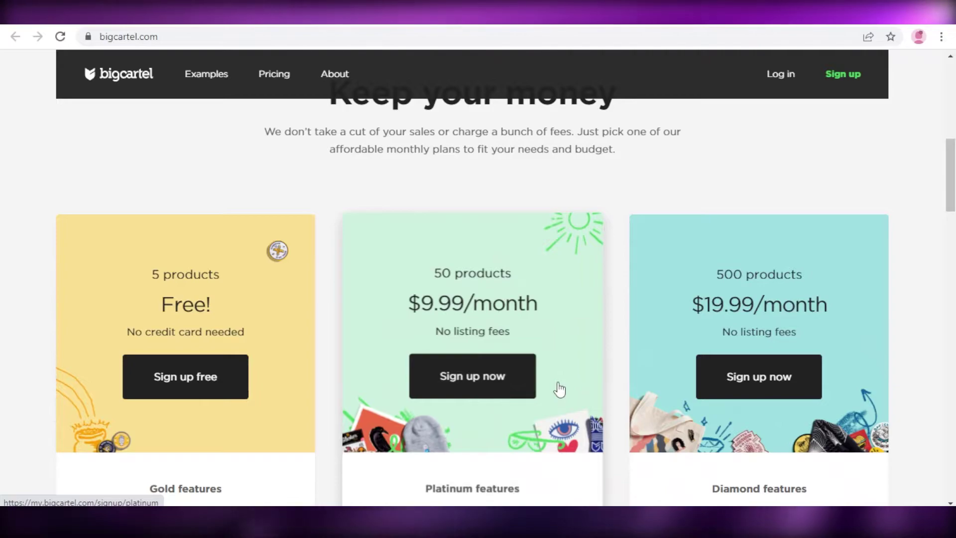
pyautogui.scroll(-5, 531, 314)
pyautogui.scroll(2, 540, 260)
pyautogui.scroll(2, 540, 260)
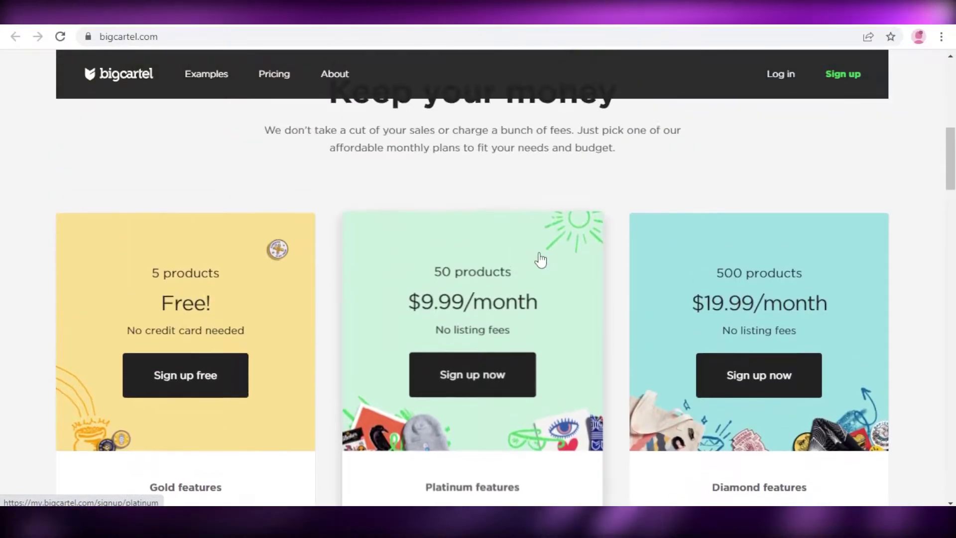
pyautogui.scroll(4, 540, 260)
pyautogui.scroll(1, 540, 260)
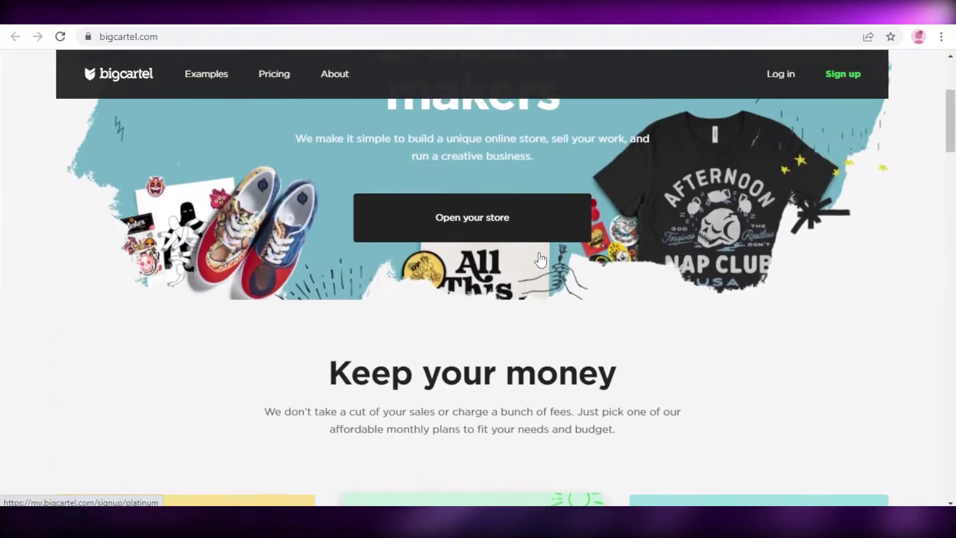
pyautogui.scroll(-8, 559, 314)
pyautogui.scroll(5, 571, 269)
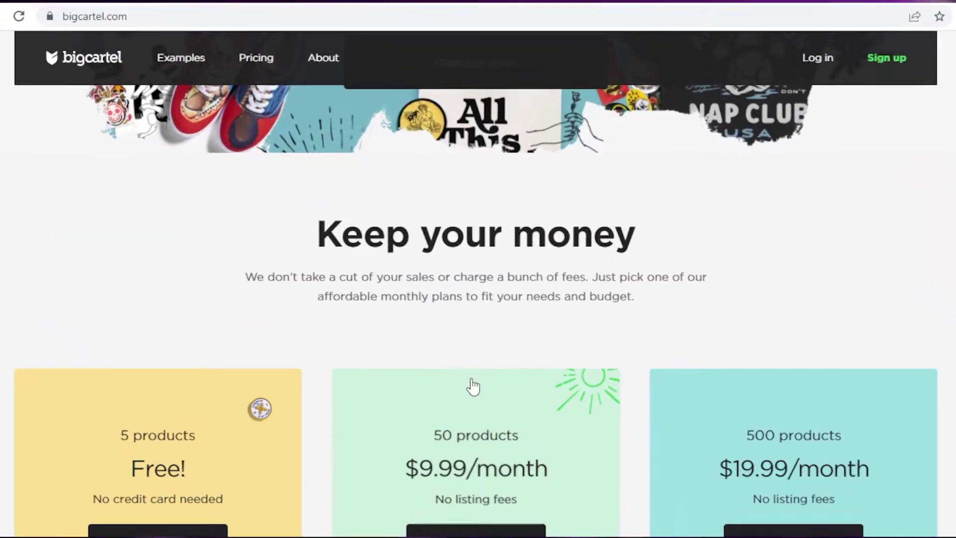
pyautogui.scroll(-7, 470, 362)
pyautogui.scroll(10, 393, 337)
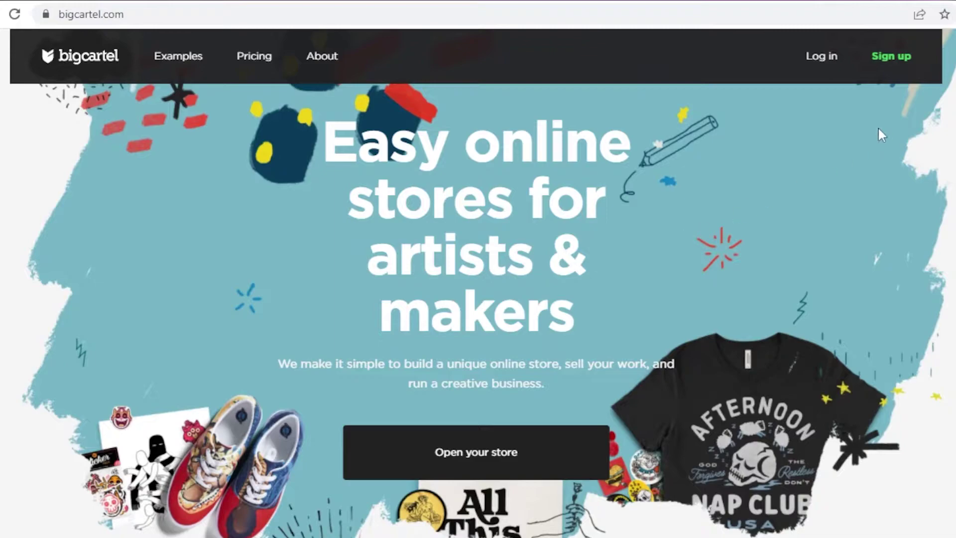
pyautogui.click(542, 454)
pyautogui.scroll(-7, 372, 318)
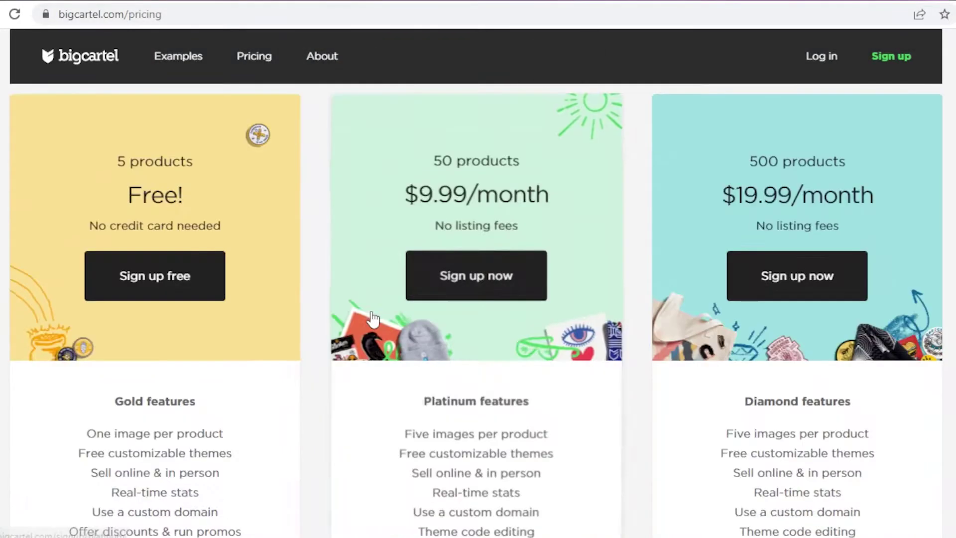
pyautogui.scroll(-5, 697, 249)
pyautogui.scroll(4, 110, 214)
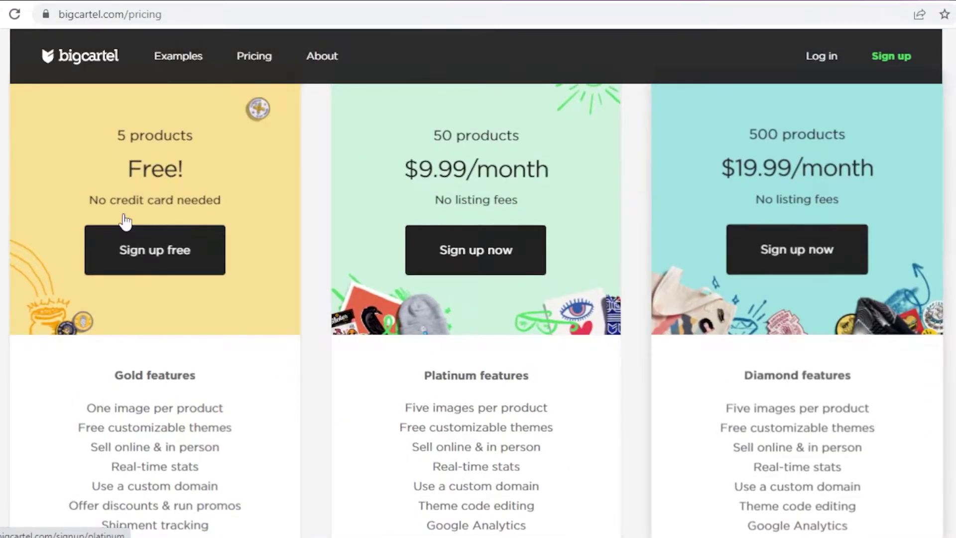
# Choose the free plan and enter the account e-mail address and password
pyautogui.click(161, 256)
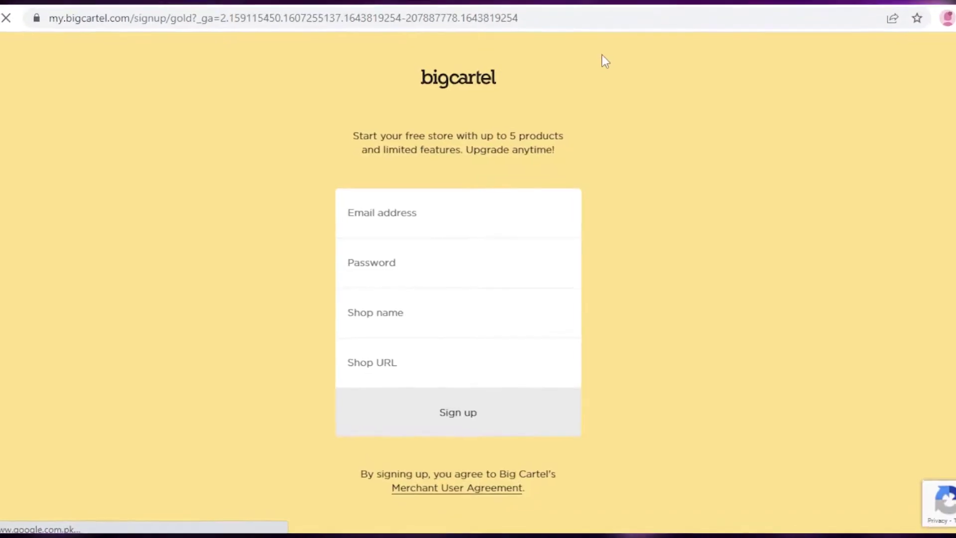
pyautogui.click(434, 208)
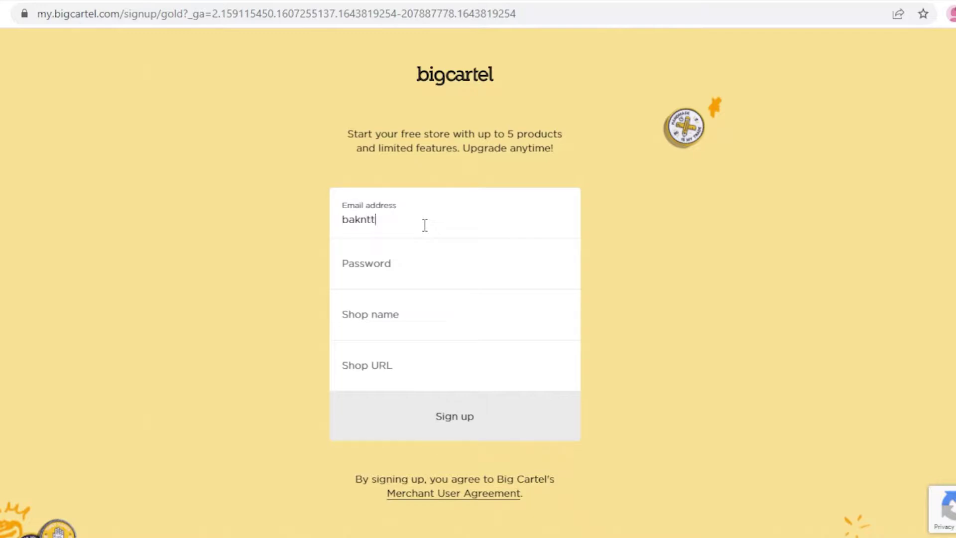
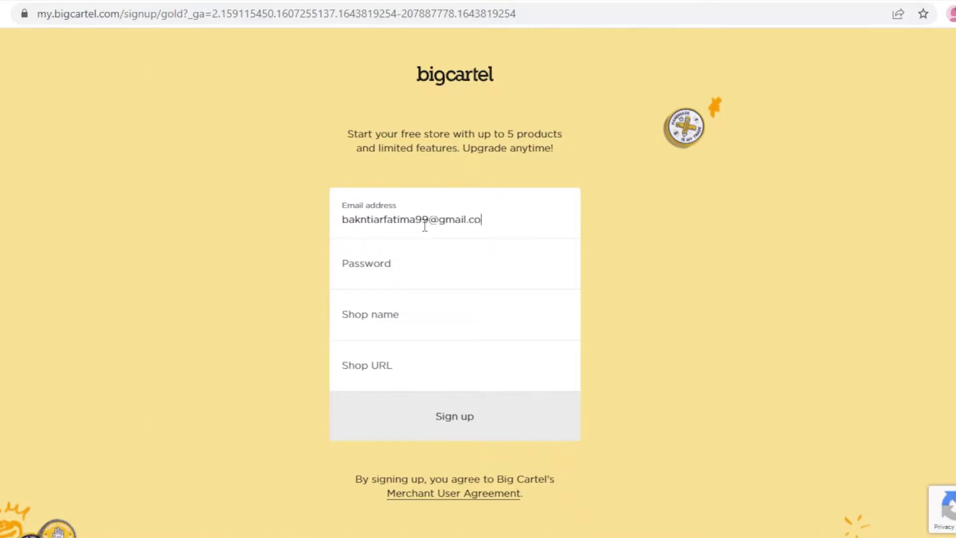
pyautogui.click(428, 264)
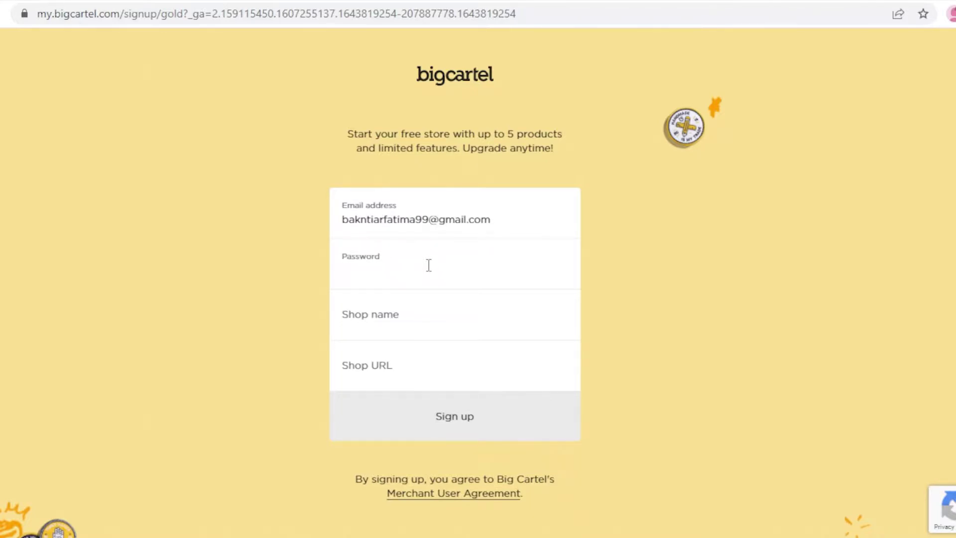
pyautogui.write('****')
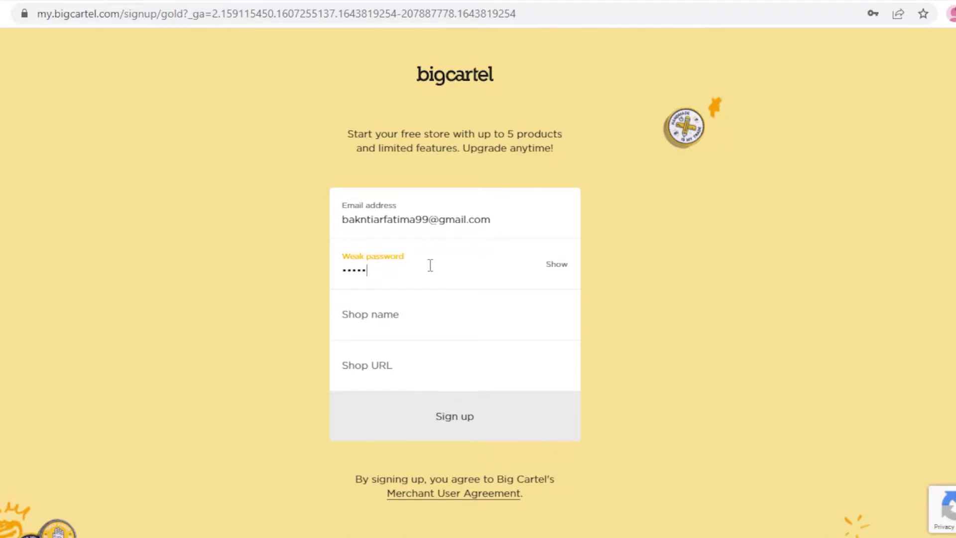
# Name the shop 'Fashion 360' and set its URL to 0fashion360.bigcartel.com
pyautogui.click(419, 316)
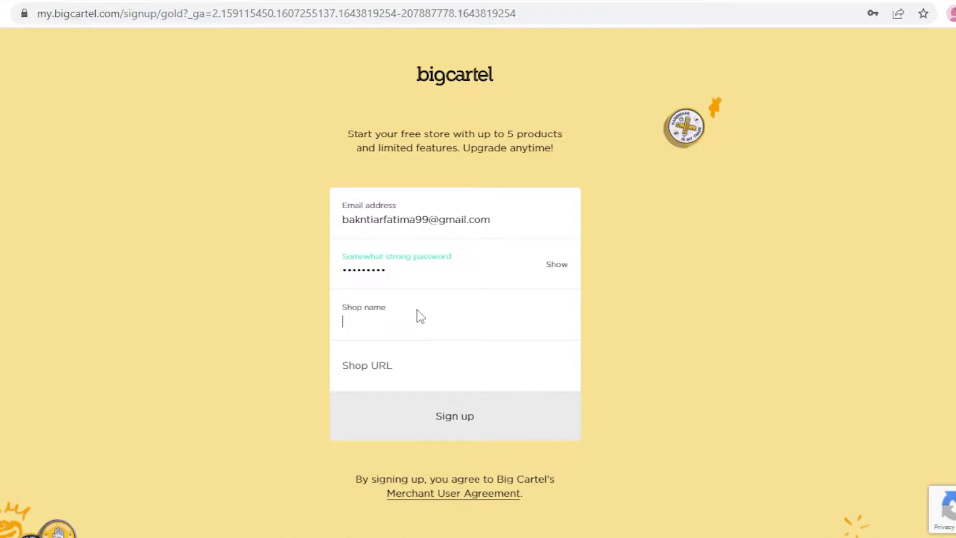
pyautogui.write('A')
pyautogui.press('BackSpace')
pyautogui.write('S')
pyautogui.press('BackSpace')
pyautogui.write('Fash')
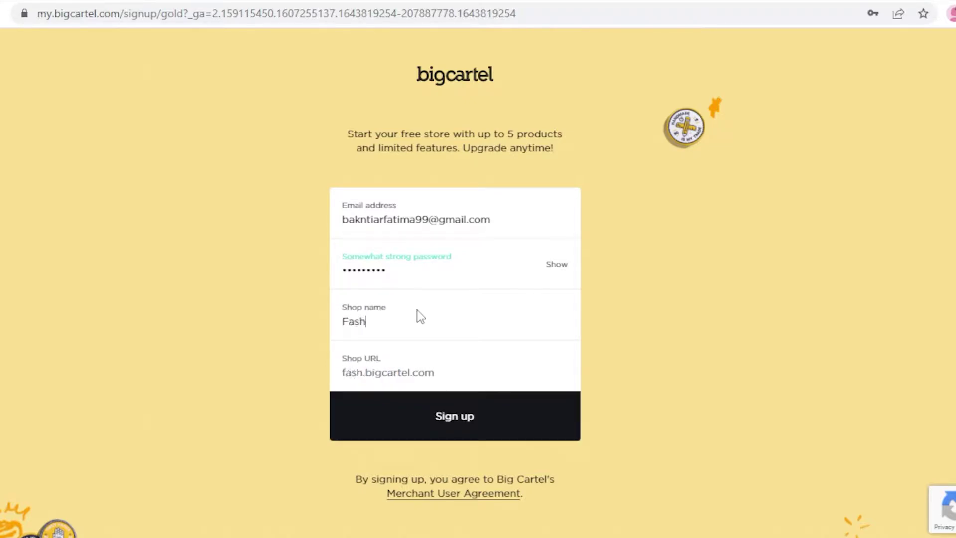
pyautogui.write('ion')
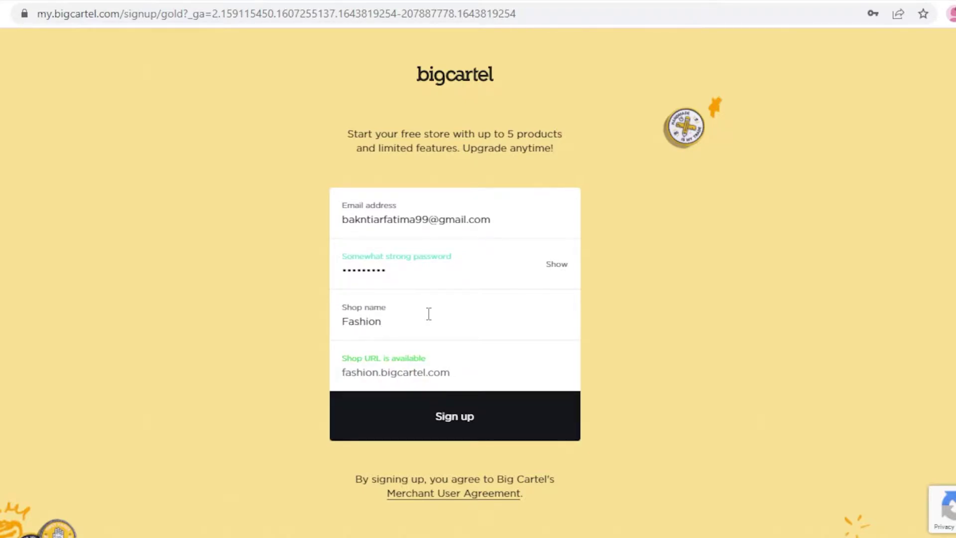
pyautogui.write(' F36')
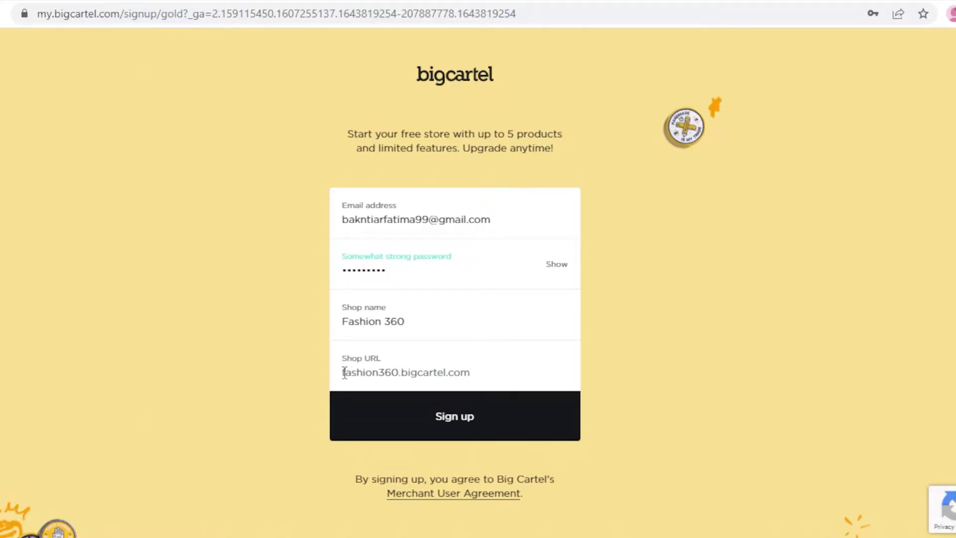
pyautogui.write('0')
pyautogui.click(438, 371)
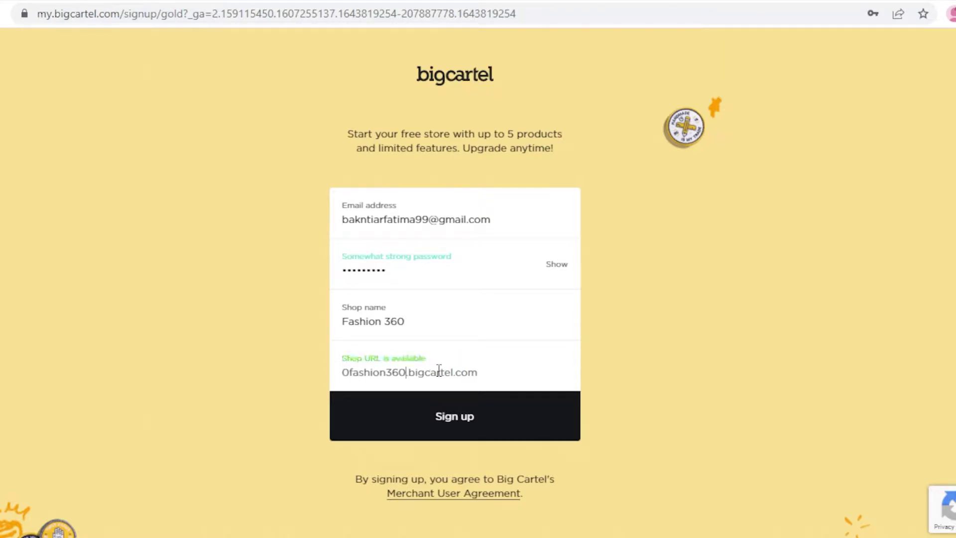
# Submit the sign-up and review the new dashboard's checklist and zero visitors, orders and revenue
pyautogui.click(473, 423)
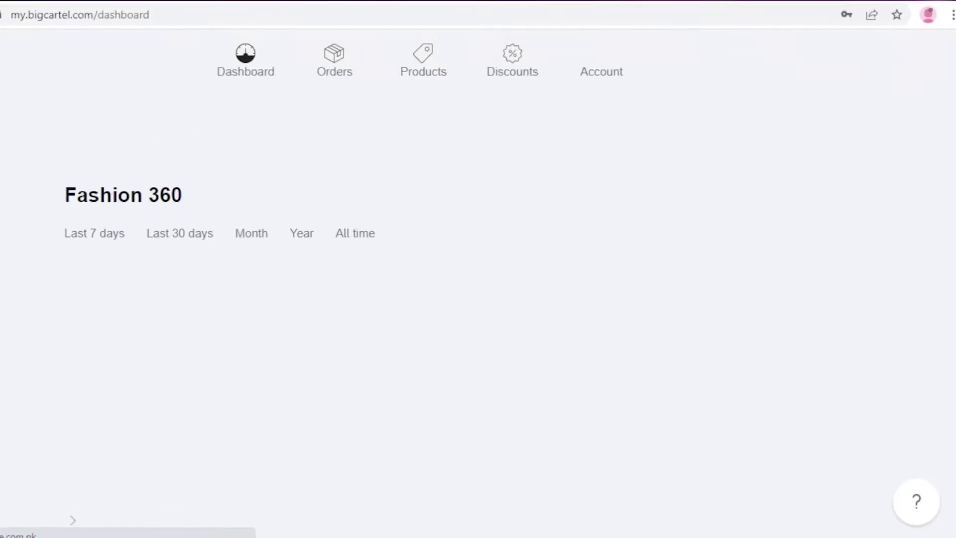
pyautogui.scroll(-5, 407, 150)
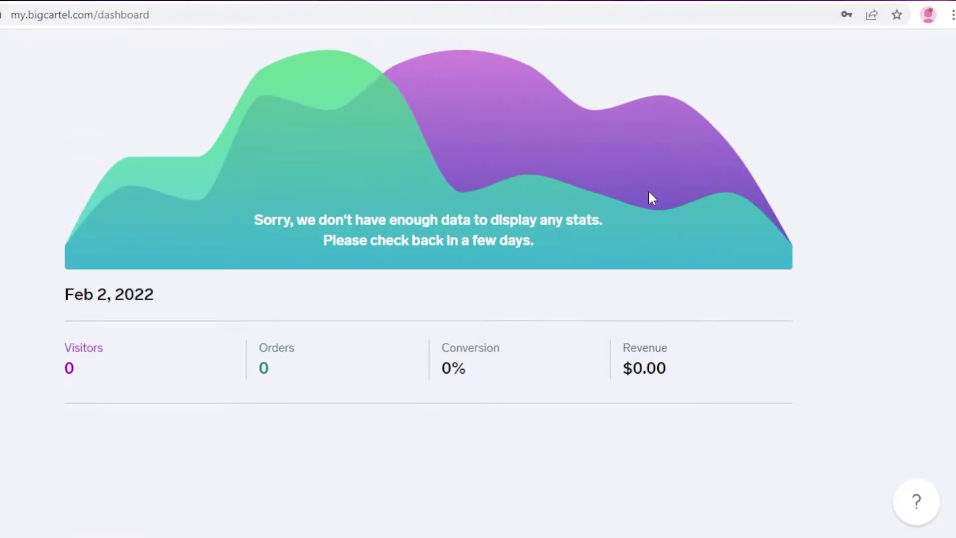
pyautogui.scroll(10, 647, 199)
pyautogui.scroll(2, 286, 76)
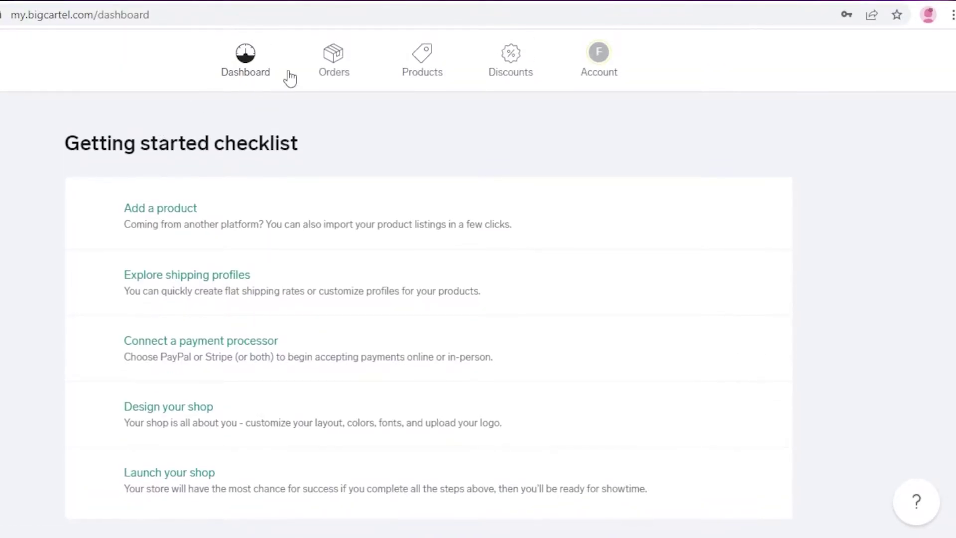
pyautogui.scroll(-9, 294, 111)
pyautogui.scroll(2, 150, 217)
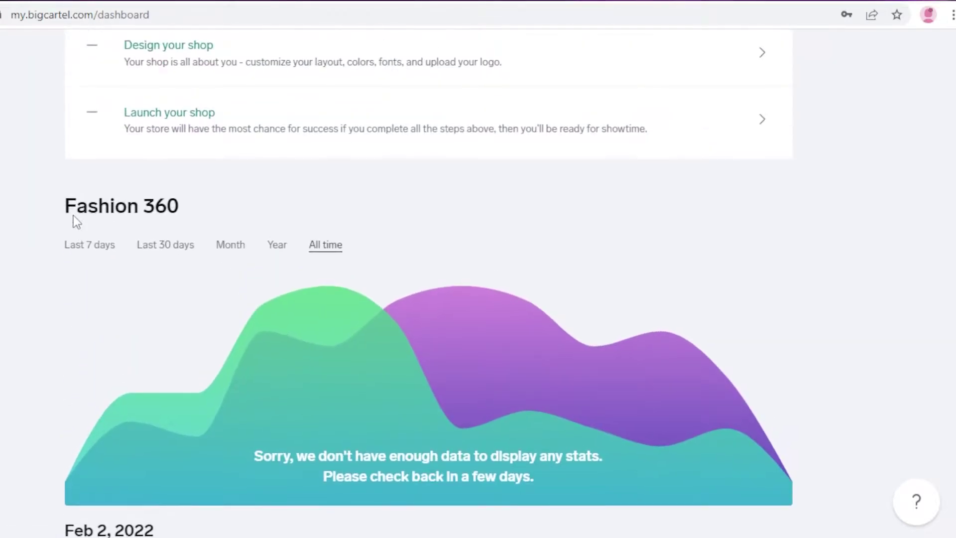
pyautogui.scroll(-4, 78, 221)
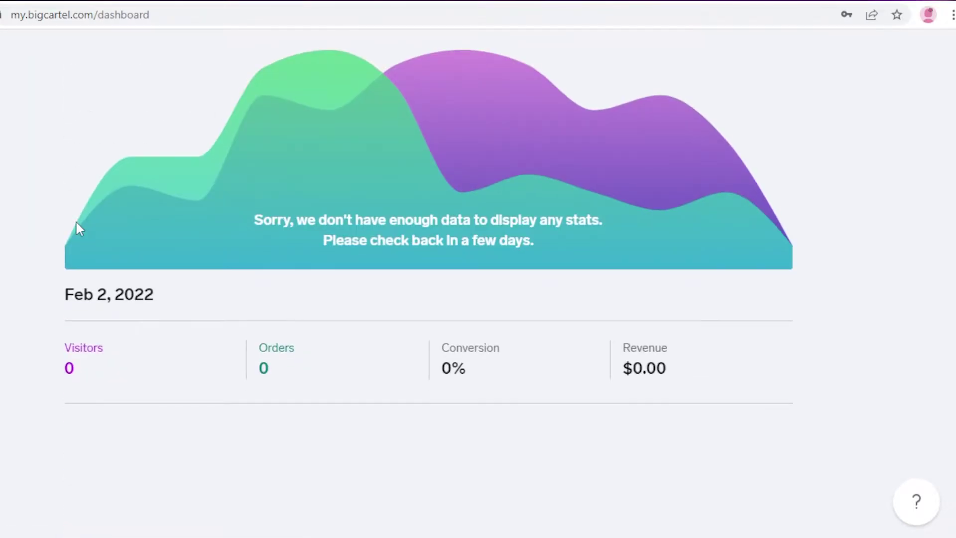
pyautogui.scroll(2, 76, 220)
pyautogui.scroll(-2, 75, 220)
pyautogui.scroll(10, 75, 220)
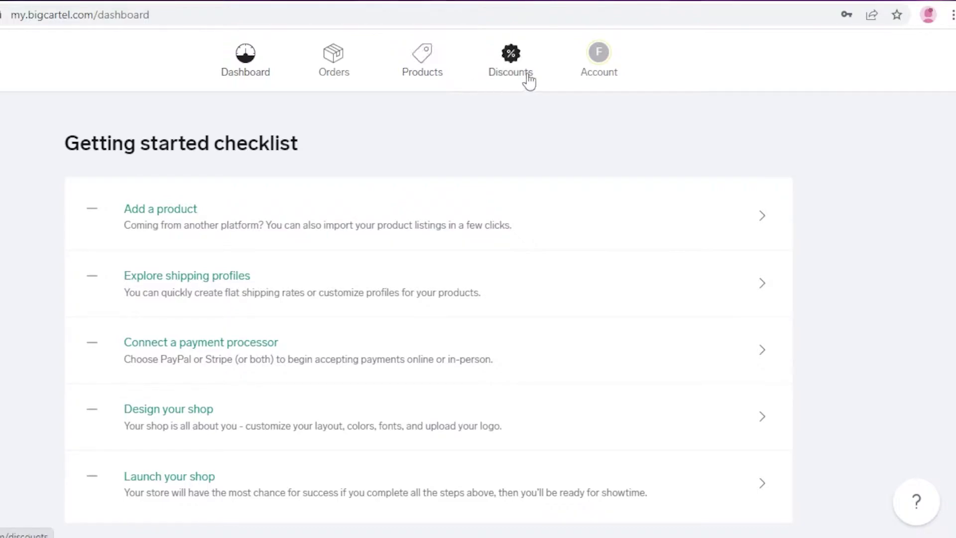
# From Account, go to Design under Your shop to preview the Fashion 360 home page
pyautogui.click(607, 67)
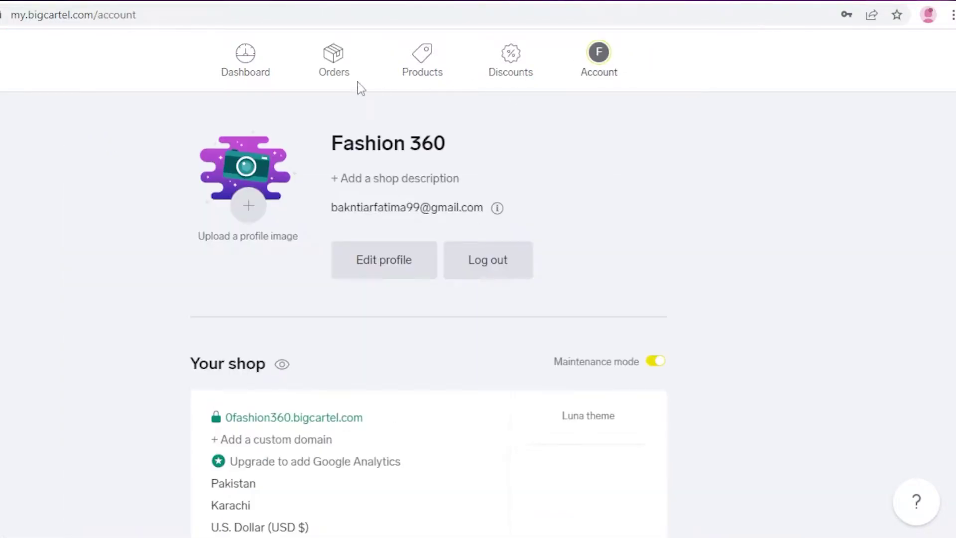
pyautogui.click(252, 70)
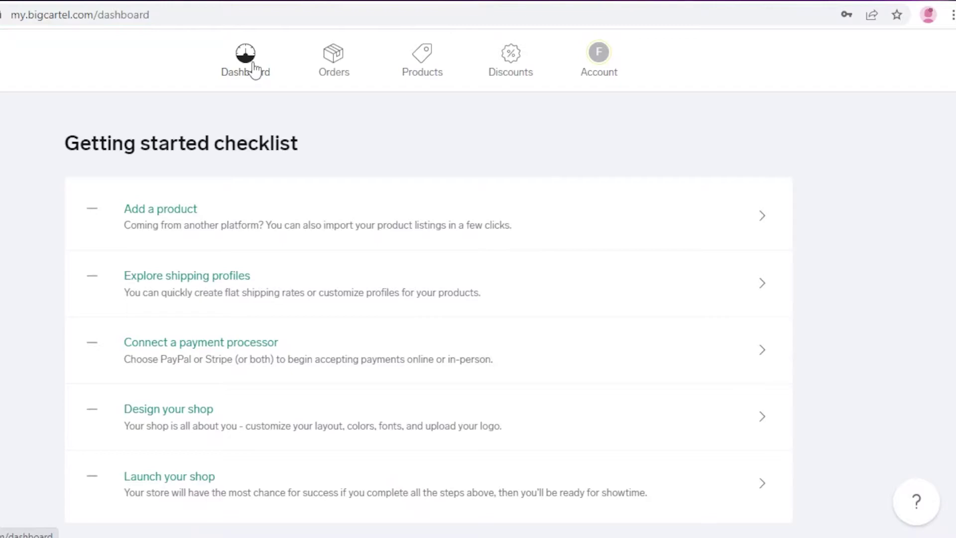
pyautogui.click(601, 63)
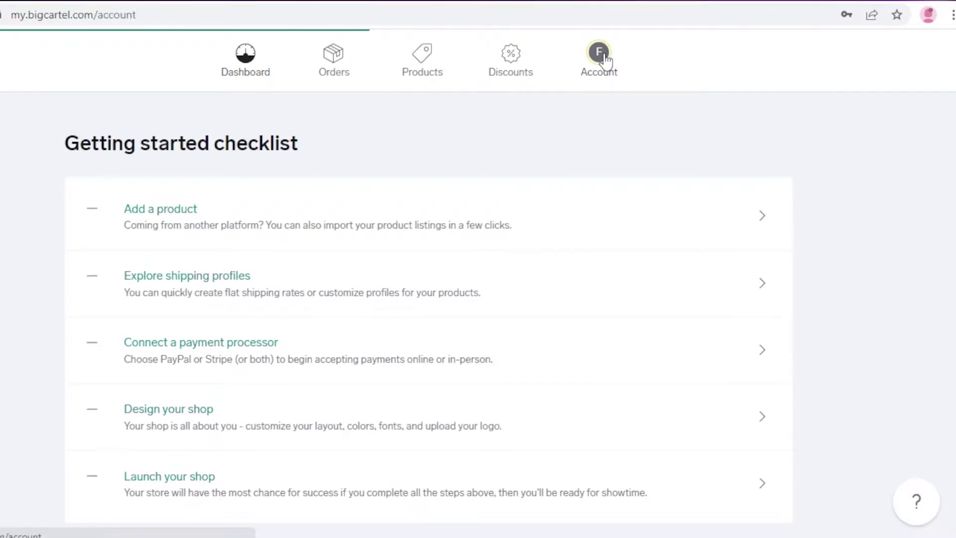
pyautogui.scroll(-3, 277, 269)
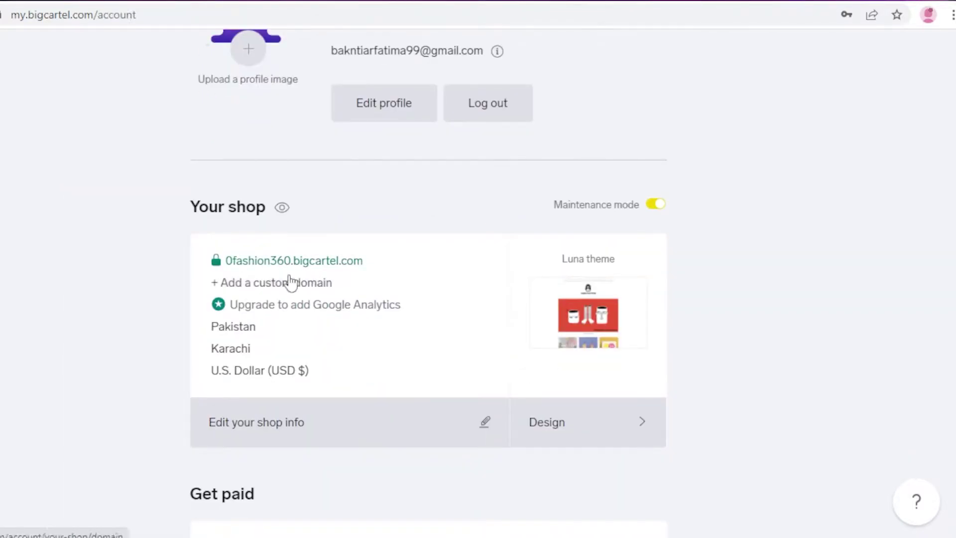
pyautogui.click(575, 433)
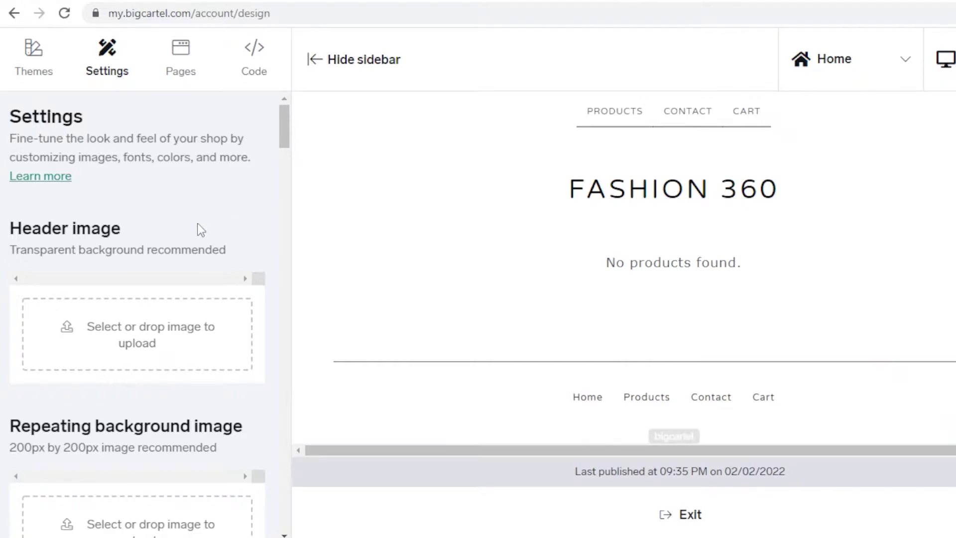
pyautogui.click(29, 45)
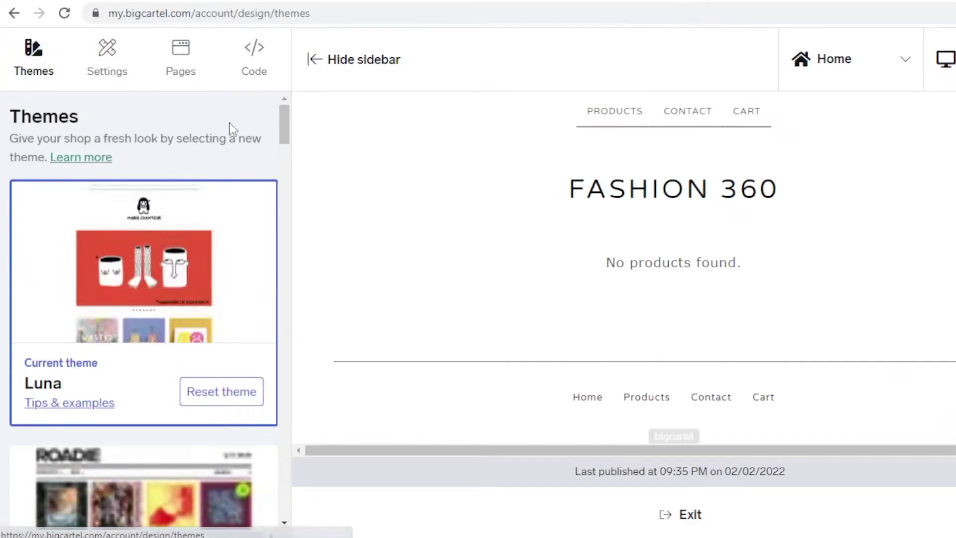
pyautogui.moveTo(281, 133); pyautogui.dragTo(295, 96)
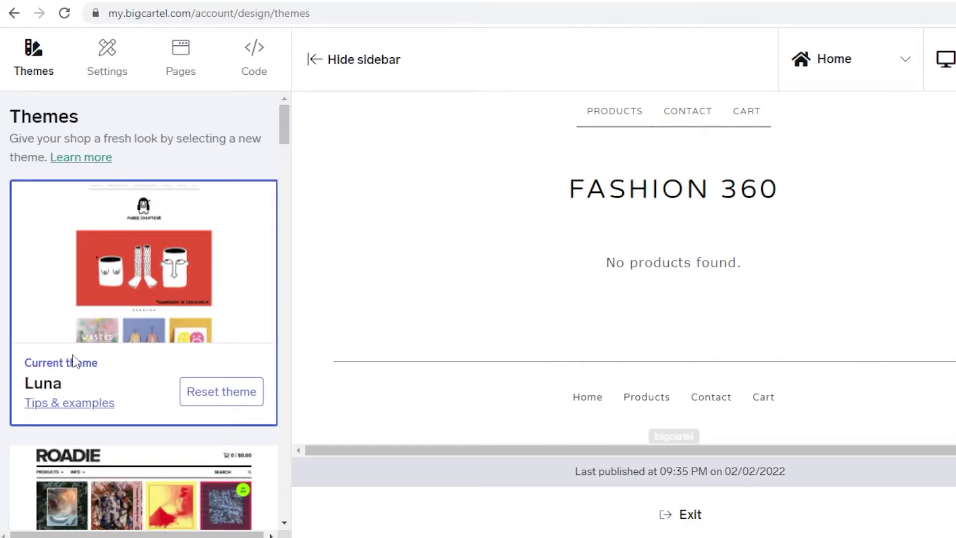
pyautogui.moveTo(279, 136)
pyautogui.mouseDown()
pyautogui.moveTo(273, 303)
pyautogui.moveTo(251, 420)
pyautogui.moveTo(267, 499)
pyautogui.mouseUp()
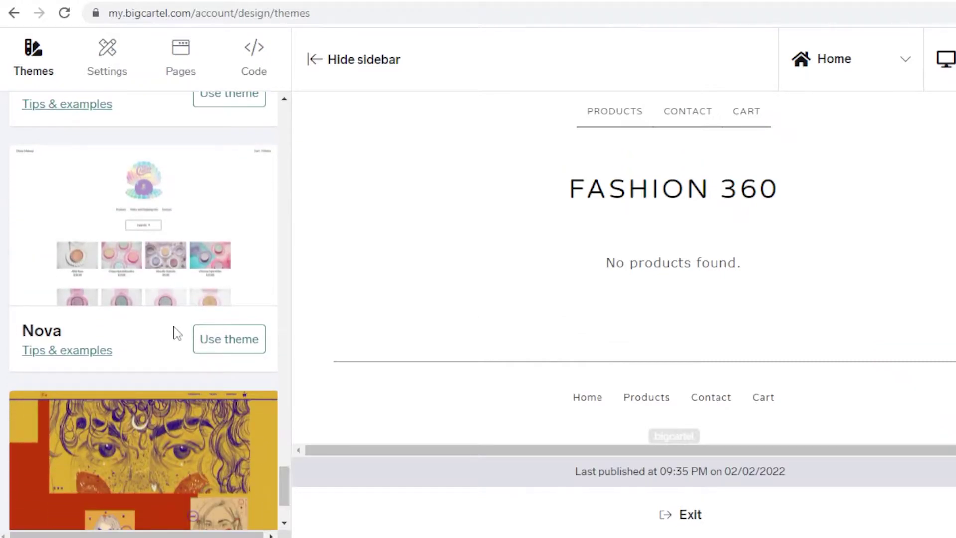
# Apply the Nova theme and confirm the switch with OK
pyautogui.click(213, 344)
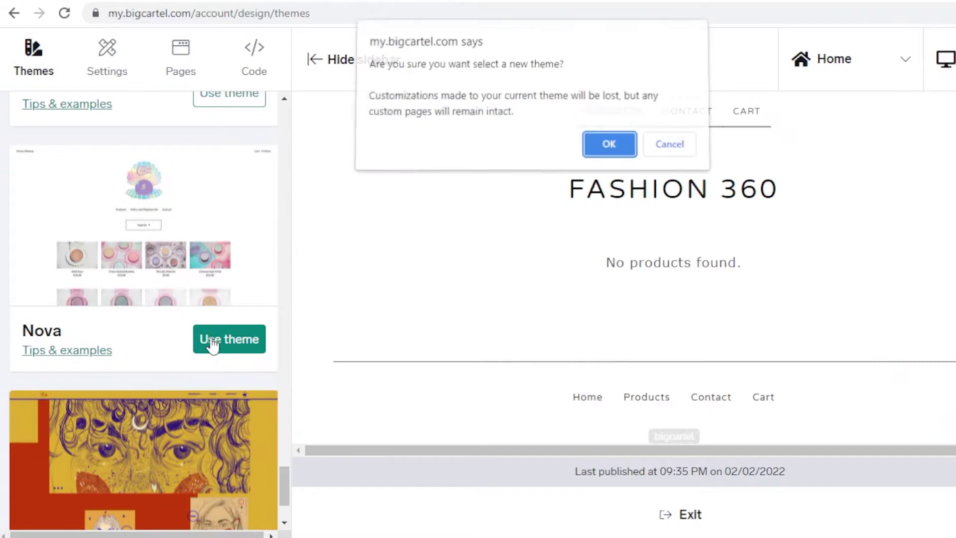
pyautogui.click(609, 148)
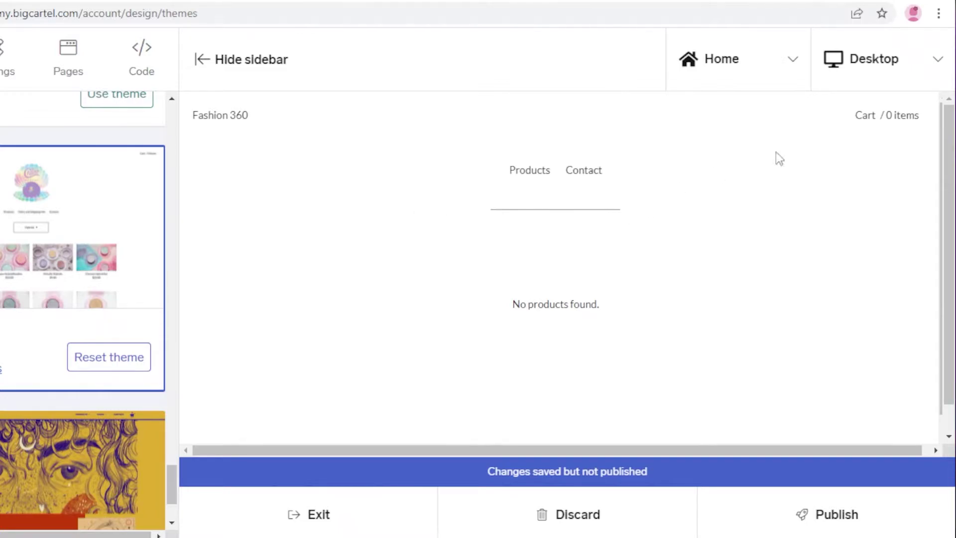
pyautogui.scroll(-1, 791, 174)
pyautogui.scroll(1, 806, 194)
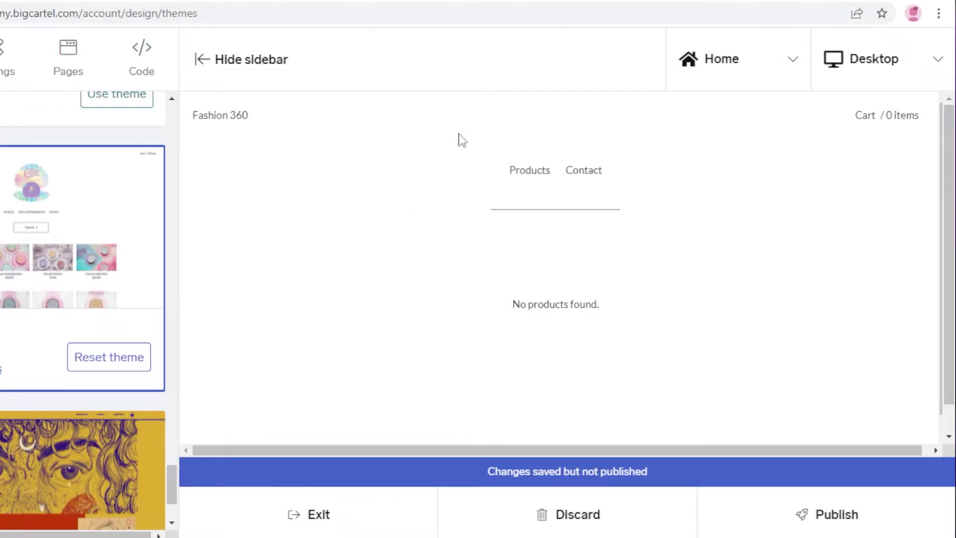
pyautogui.scroll(2, 102, 277)
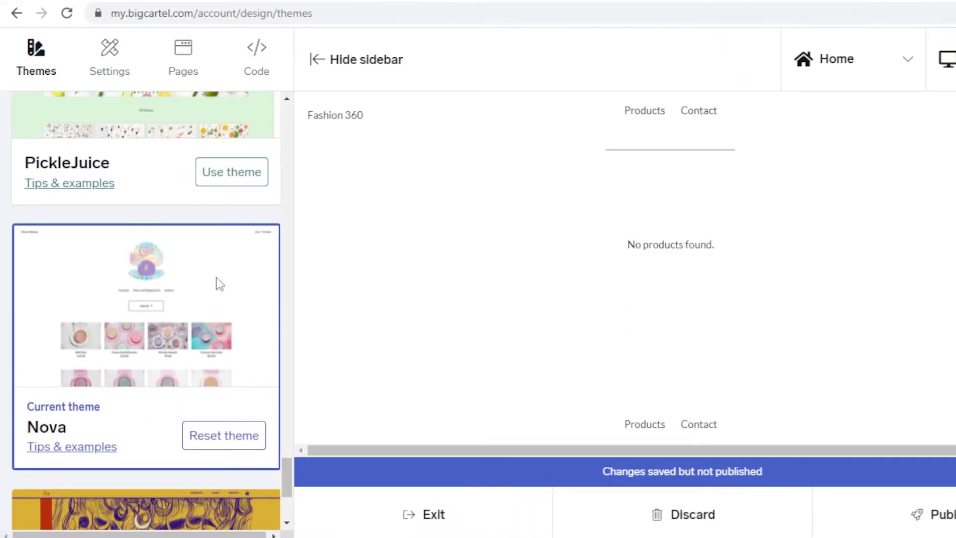
pyautogui.scroll(-3, 171, 282)
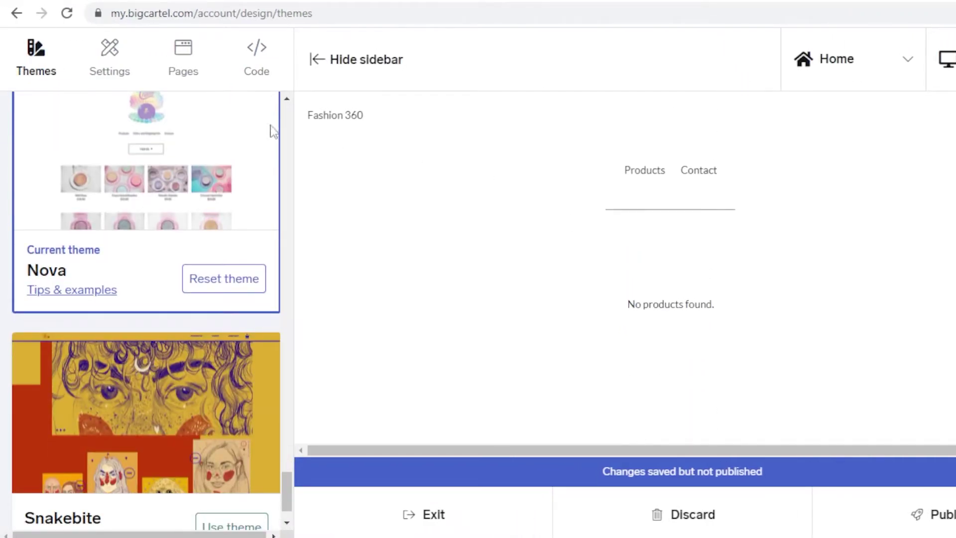
# Switch to the Settings tab and scroll through Nova's options to the Colors section
pyautogui.click(113, 52)
pyautogui.scroll(8, 199, 144)
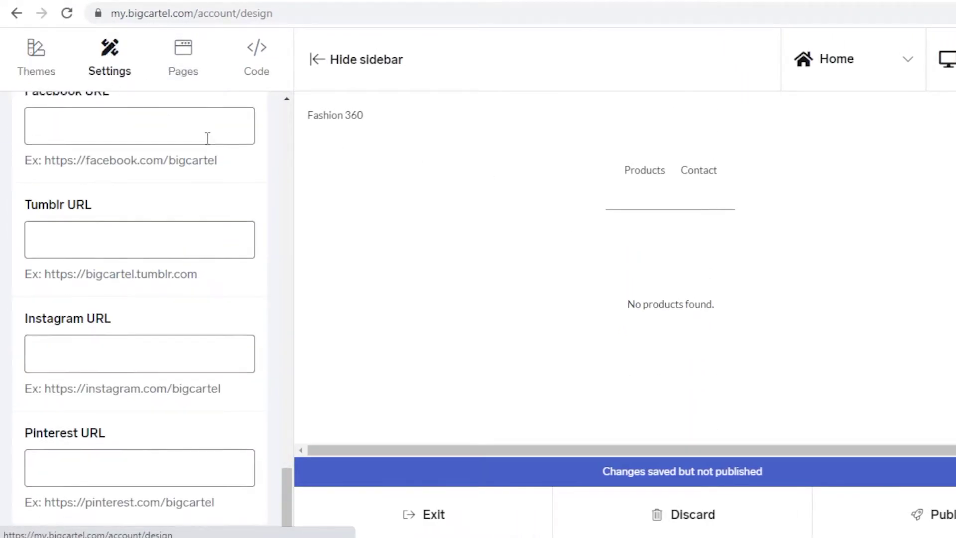
pyautogui.scroll(15, 170, 162)
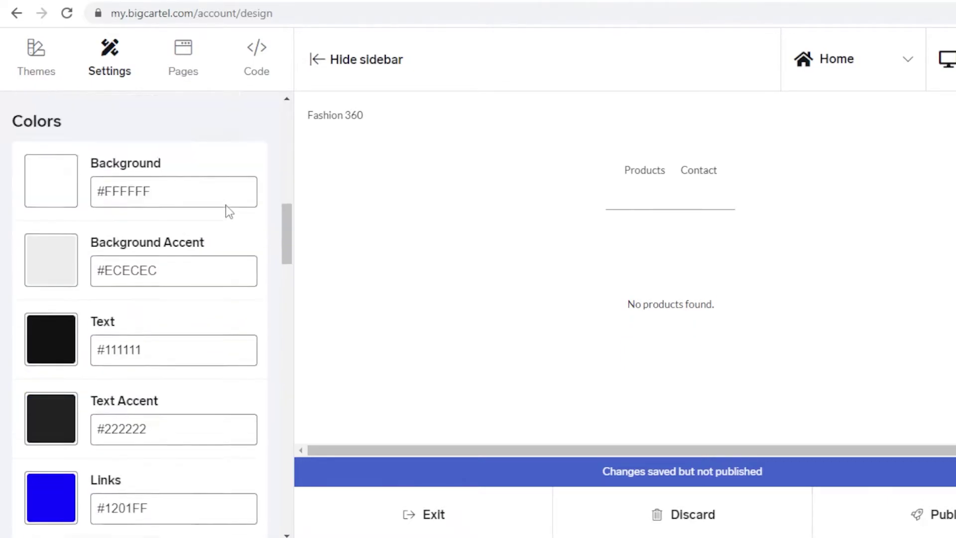
pyautogui.scroll(-2, 219, 220)
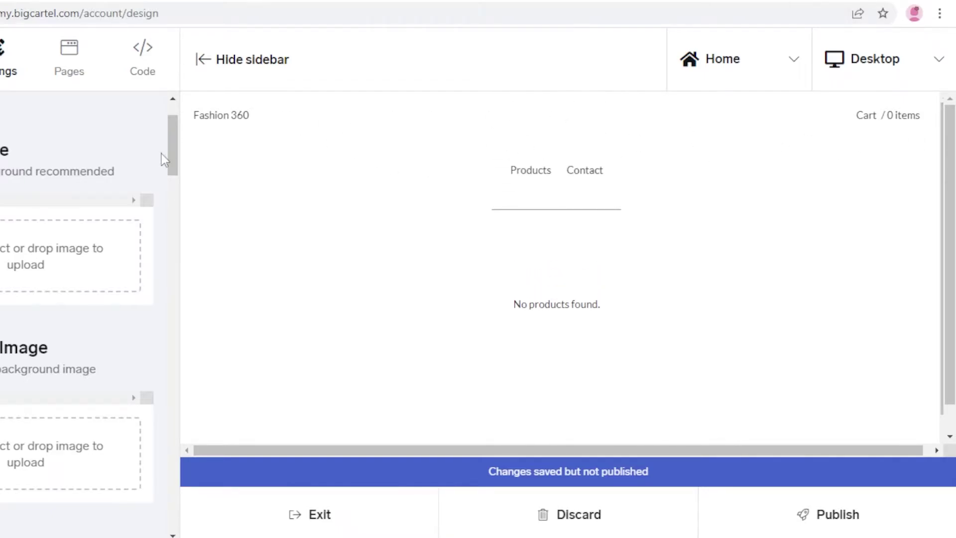
pyautogui.scroll(-8, 50, 181)
pyautogui.scroll(5, 22, 220)
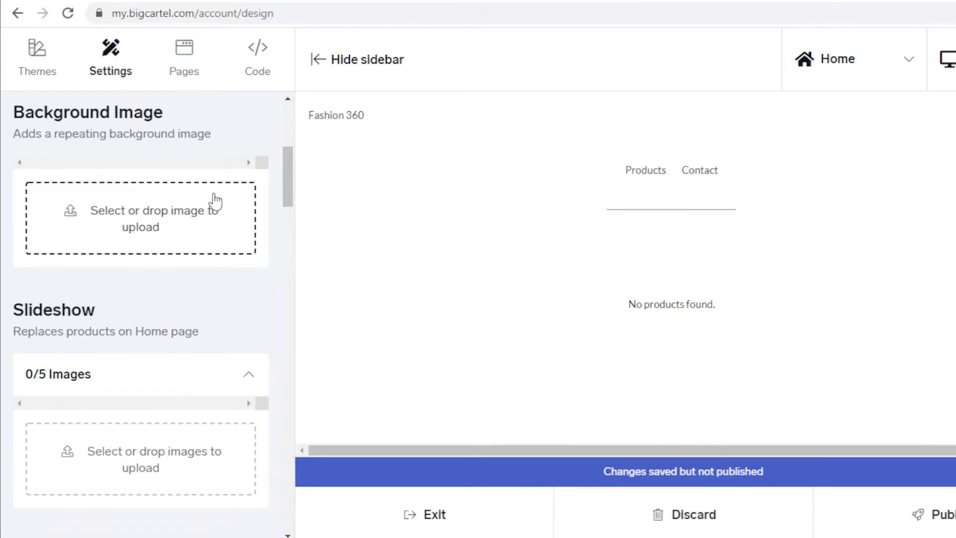
pyautogui.scroll(-4, 215, 201)
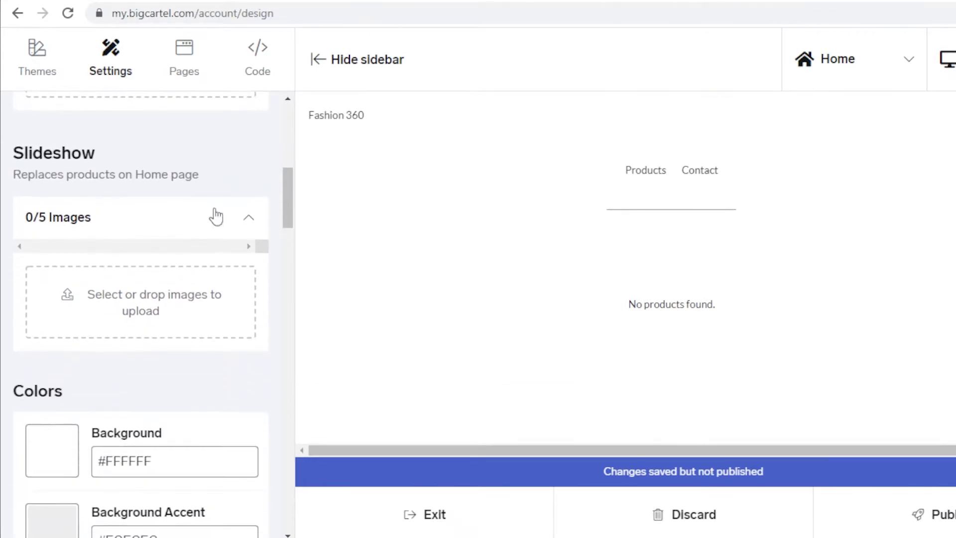
pyautogui.scroll(1, 27, 222)
pyautogui.scroll(-1, 450, 253)
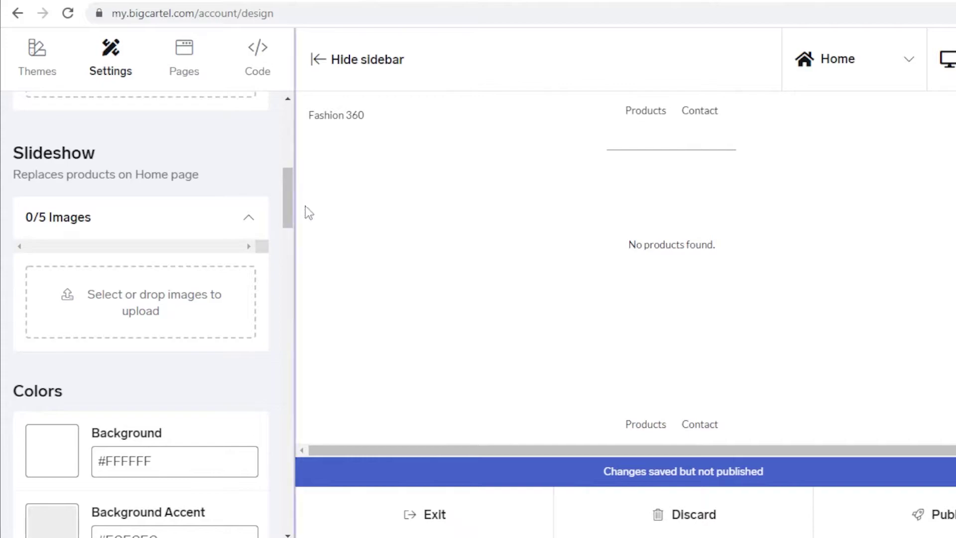
pyautogui.scroll(1, 479, 186)
pyautogui.scroll(-3, 239, 219)
pyautogui.scroll(-3, 221, 240)
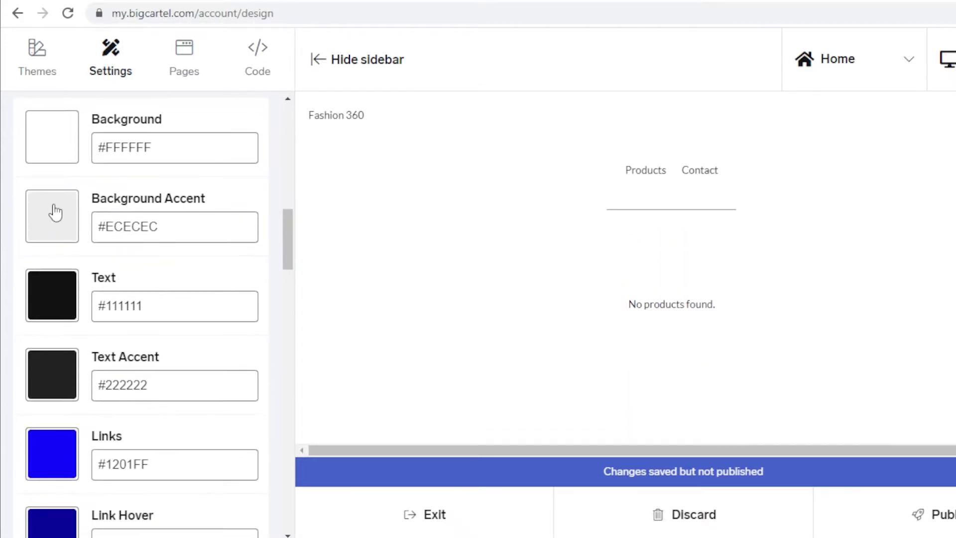
pyautogui.scroll(2, 77, 192)
pyautogui.scroll(-4, 49, 197)
pyautogui.scroll(-5, 153, 176)
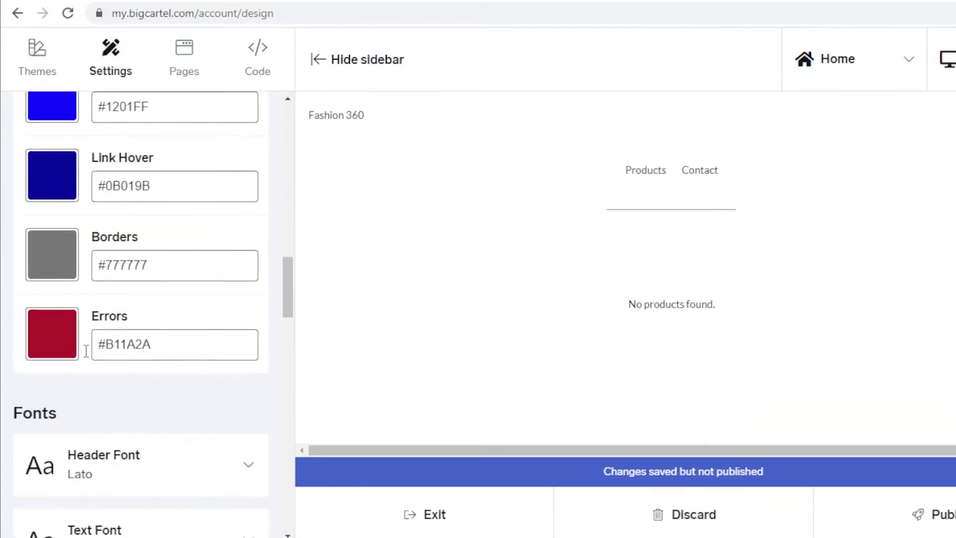
pyautogui.scroll(4, 39, 374)
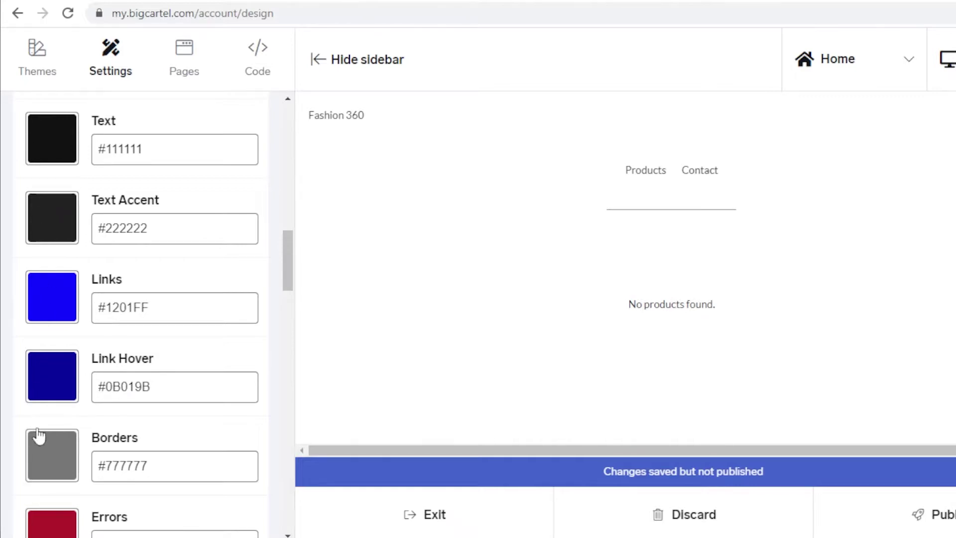
pyautogui.scroll(5, 39, 436)
# Set the Background colour to dark red #B11A2A
pyautogui.click(52, 234)
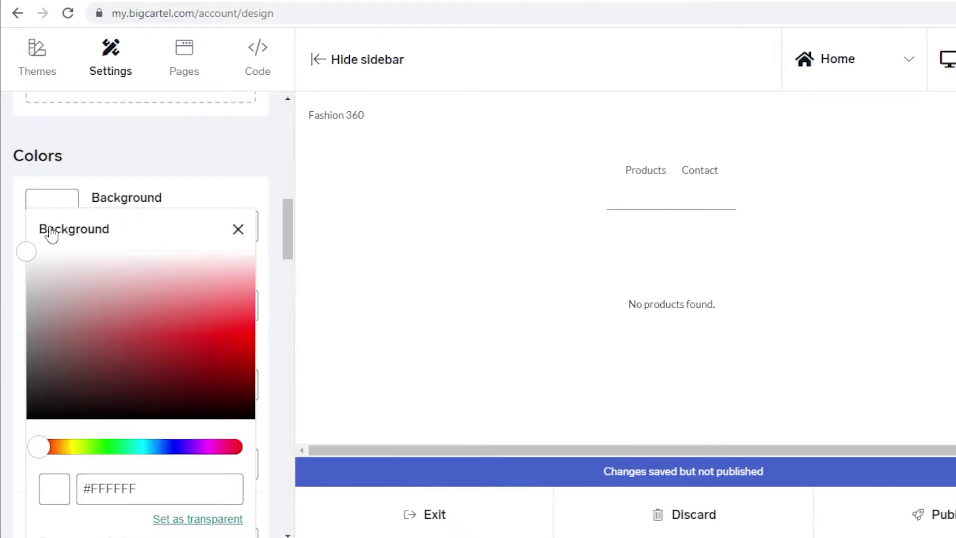
pyautogui.moveTo(136, 312); pyautogui.dragTo(158, 328)
pyautogui.click(172, 334)
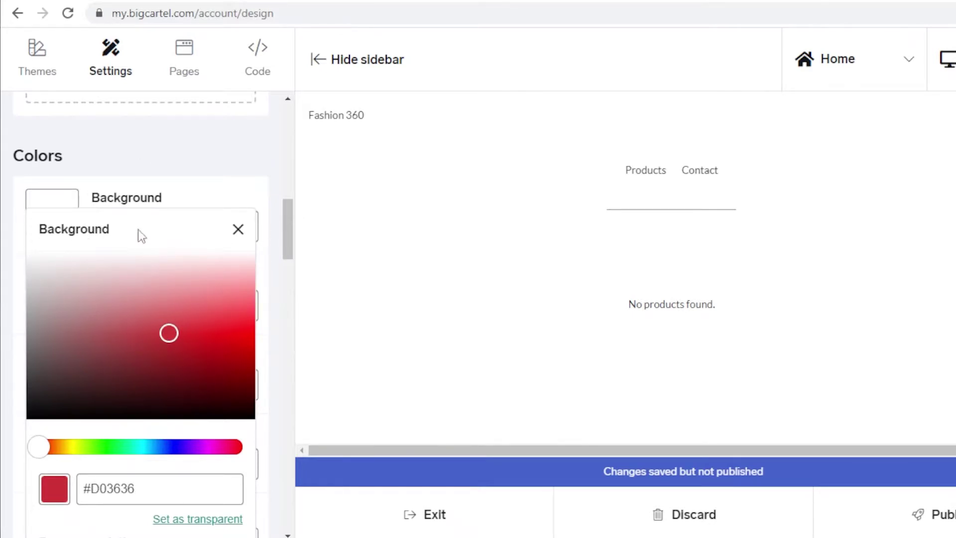
pyautogui.scroll(-3, 265, 267)
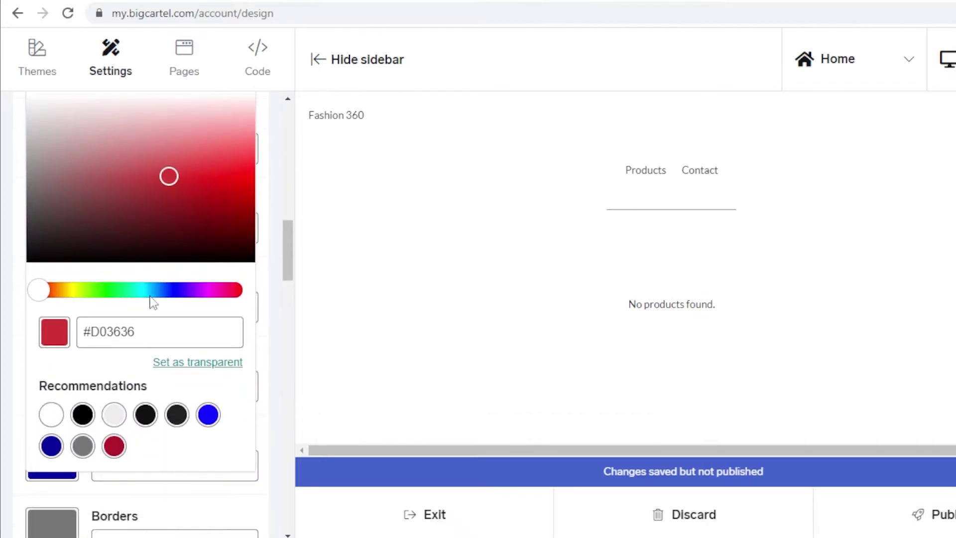
pyautogui.click(114, 446)
# Make the Background Accent colour near-black #0D0202
pyautogui.click(179, 291)
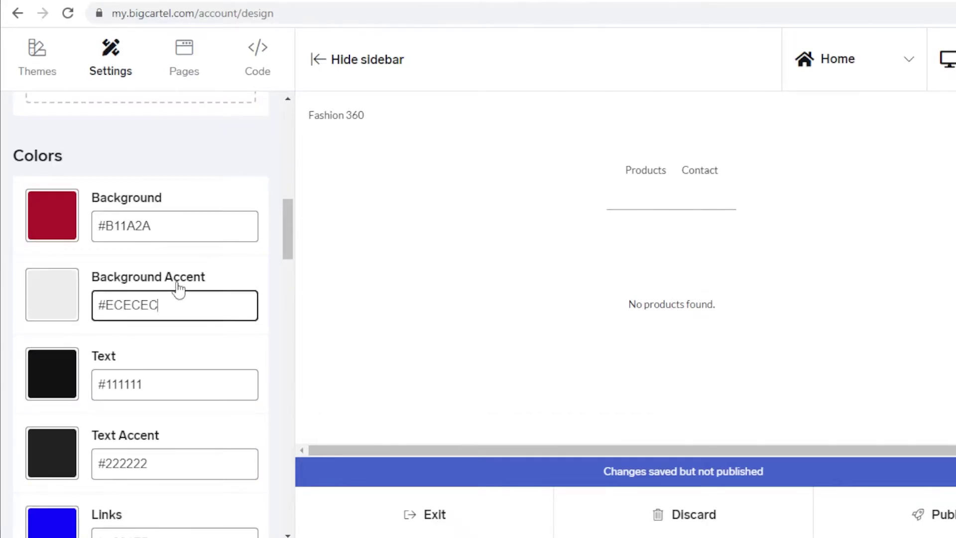
pyautogui.click(66, 305)
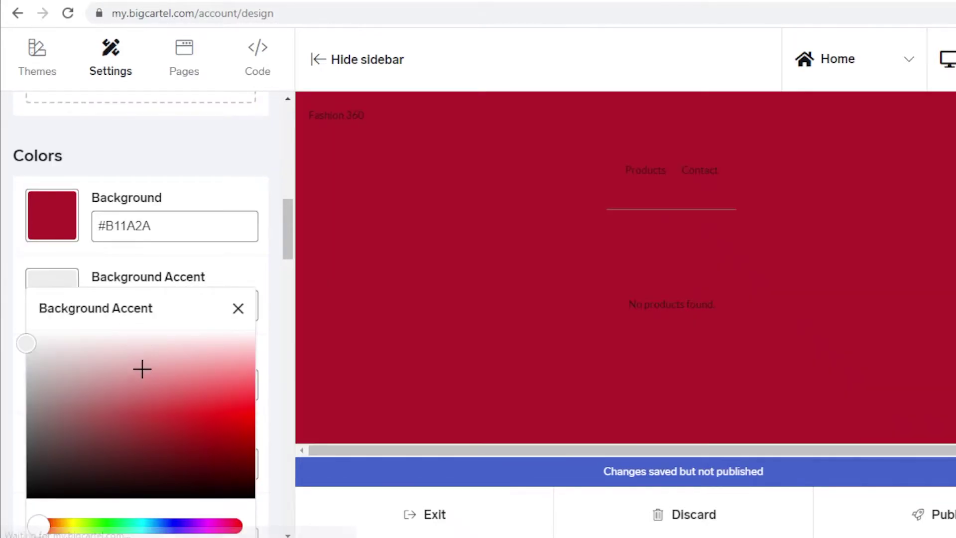
pyautogui.moveTo(116, 366); pyautogui.dragTo(186, 493)
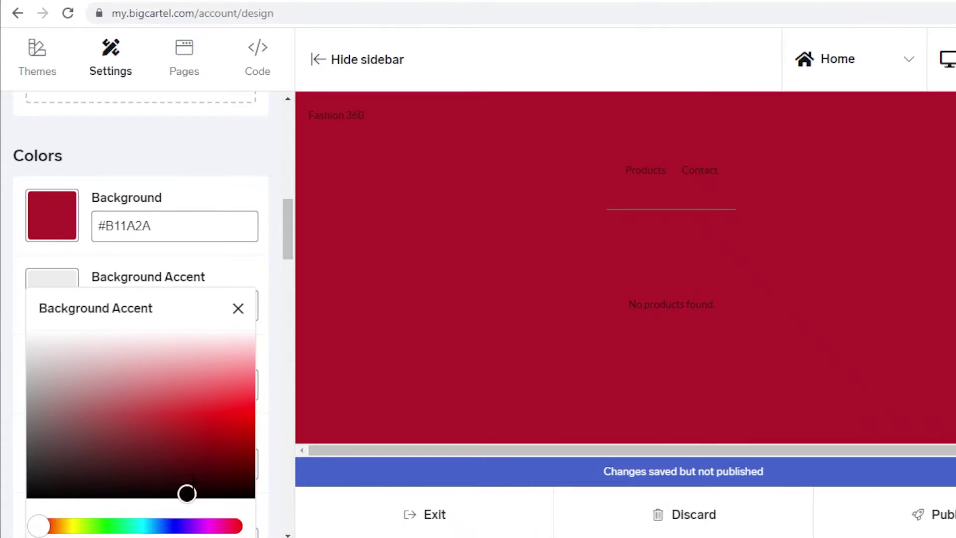
pyautogui.click(238, 308)
pyautogui.scroll(-7, 65, 348)
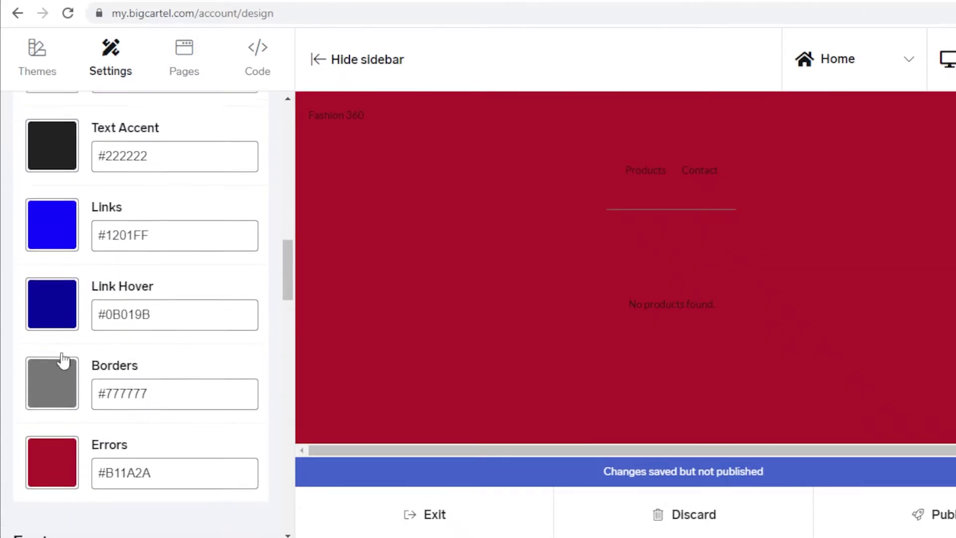
pyautogui.scroll(3, 42, 379)
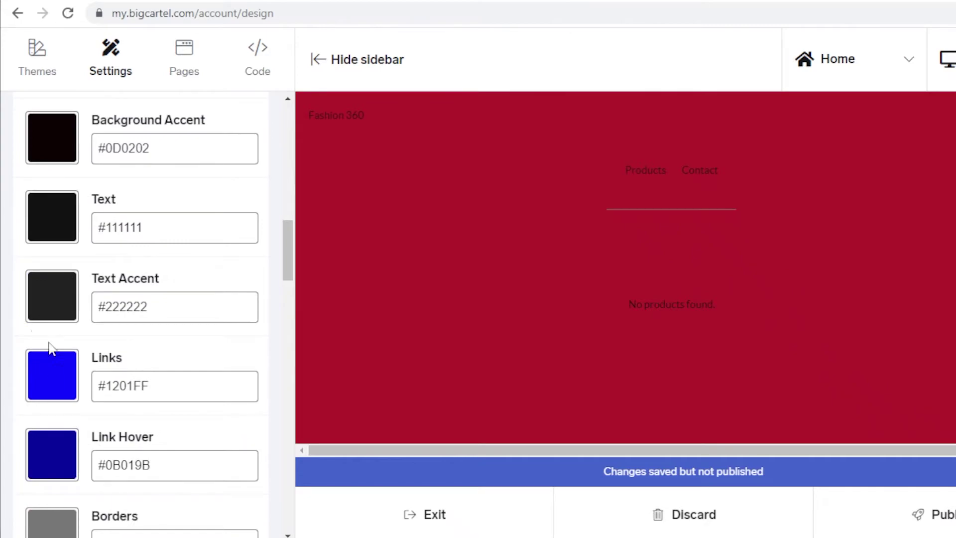
# Set the Links colour to lavender #7772C2
pyautogui.click(50, 381)
pyautogui.scroll(-3, 149, 453)
pyautogui.click(152, 343)
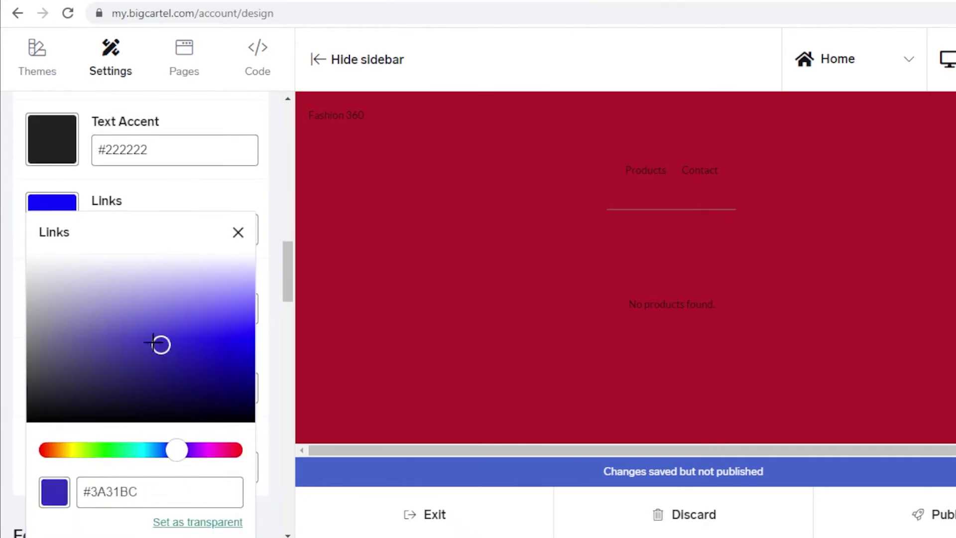
pyautogui.click(118, 320)
pyautogui.click(238, 232)
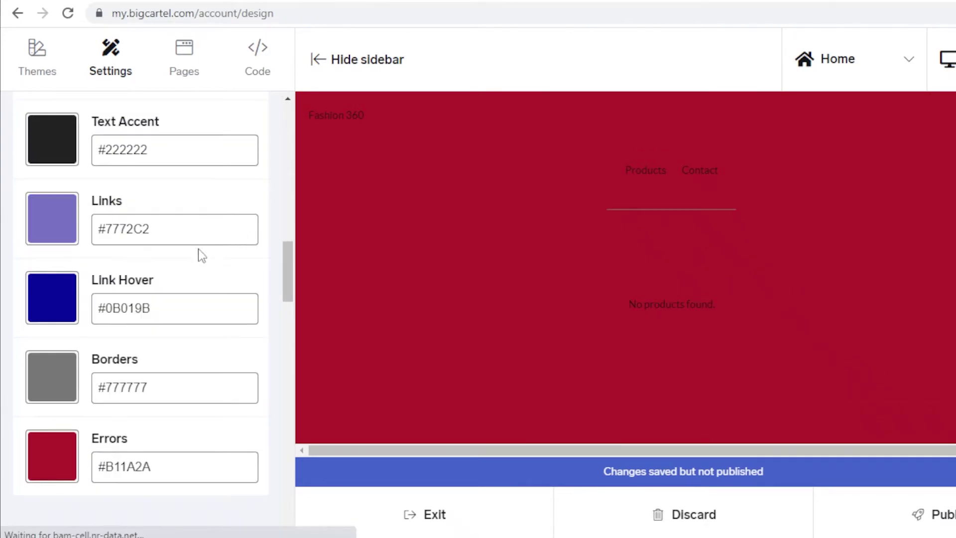
pyautogui.scroll(5, 149, 276)
pyautogui.scroll(-5, 149, 276)
# Enter 'WELCOME' as the home page welcome text
pyautogui.scroll(5, 149, 275)
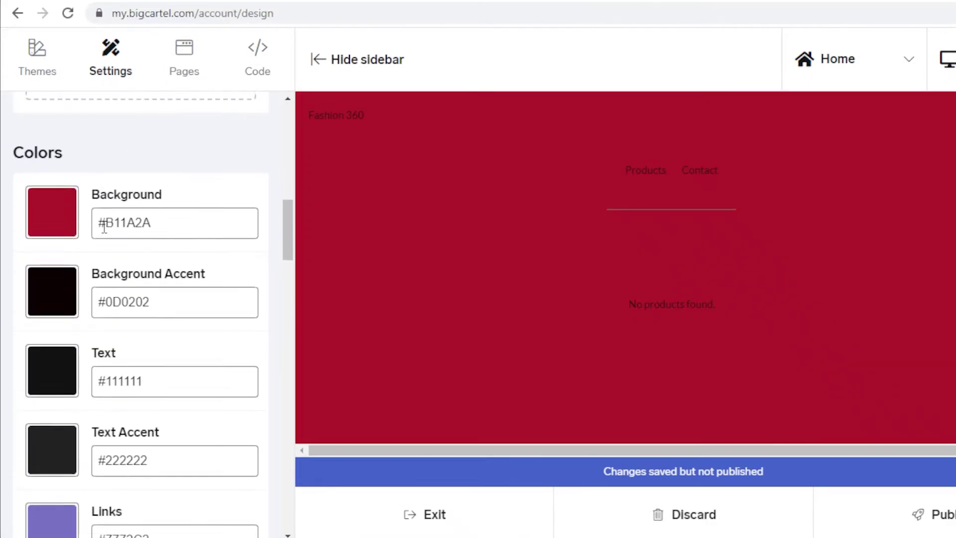
pyautogui.scroll(-5, 104, 227)
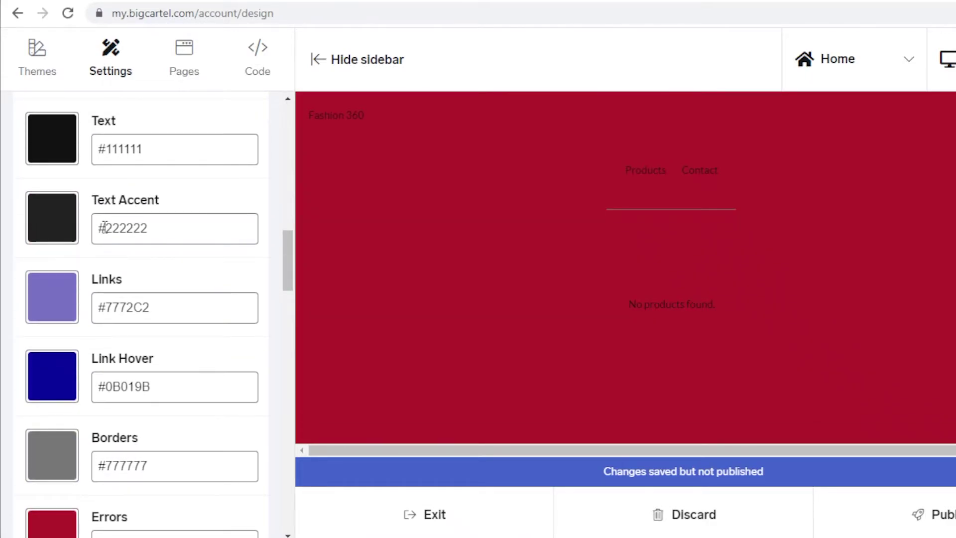
pyautogui.scroll(-8, 111, 249)
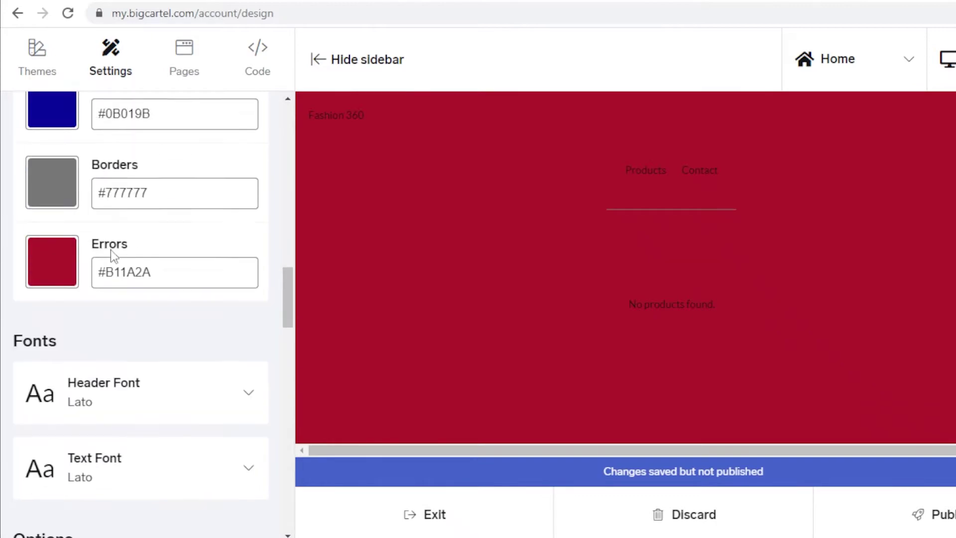
pyautogui.scroll(-3, 102, 339)
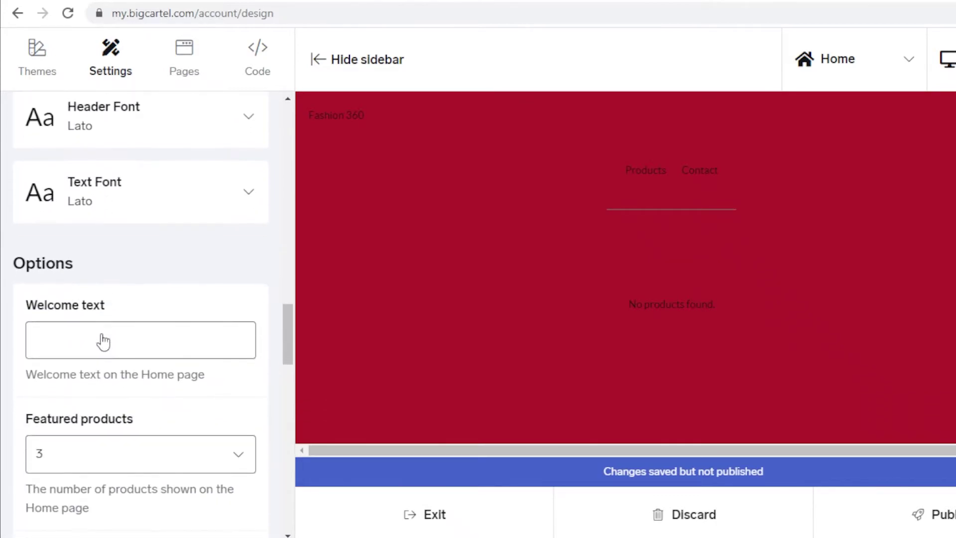
pyautogui.scroll(-2, 103, 332)
pyautogui.click(128, 264)
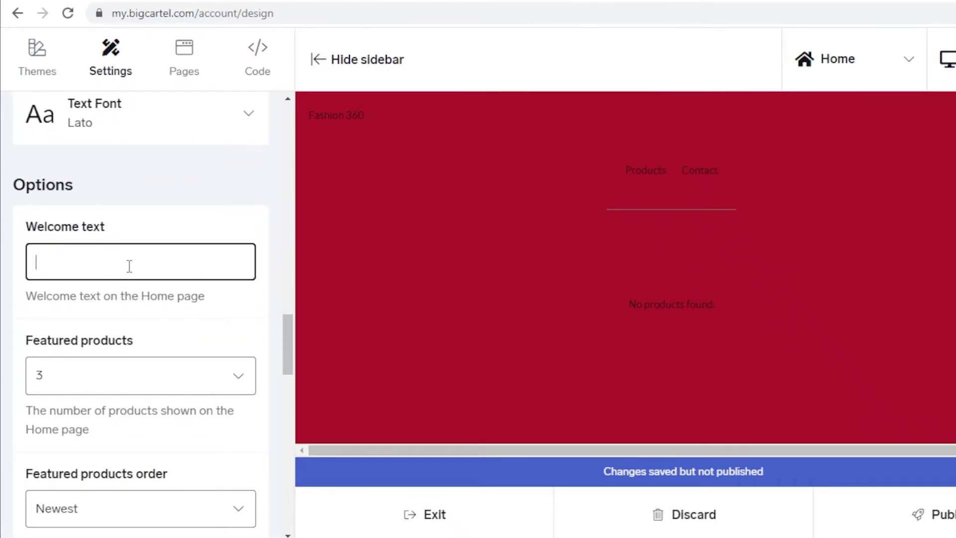
pyautogui.write('WELCOME')
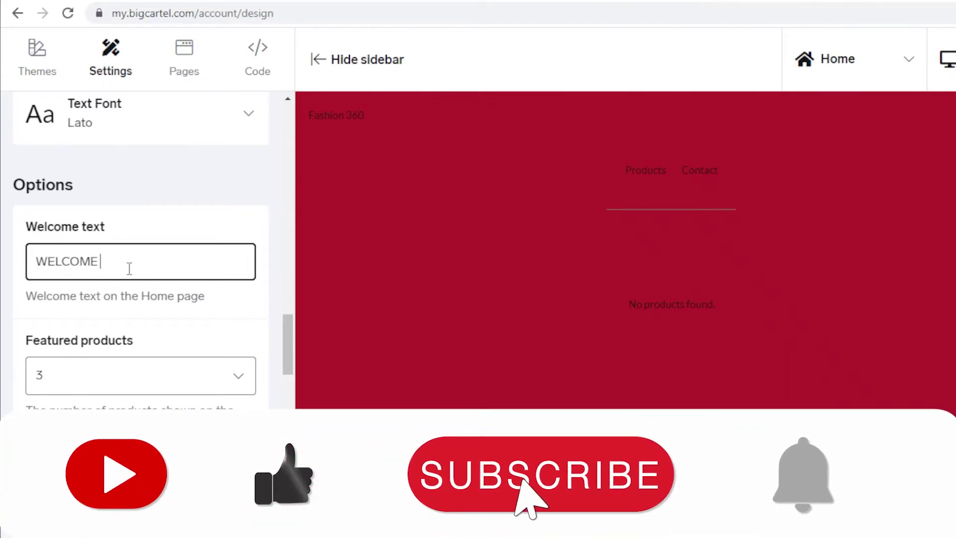
# Reduce the featured products count on the Home page from 3 to 1
pyautogui.scroll(-2, 123, 366)
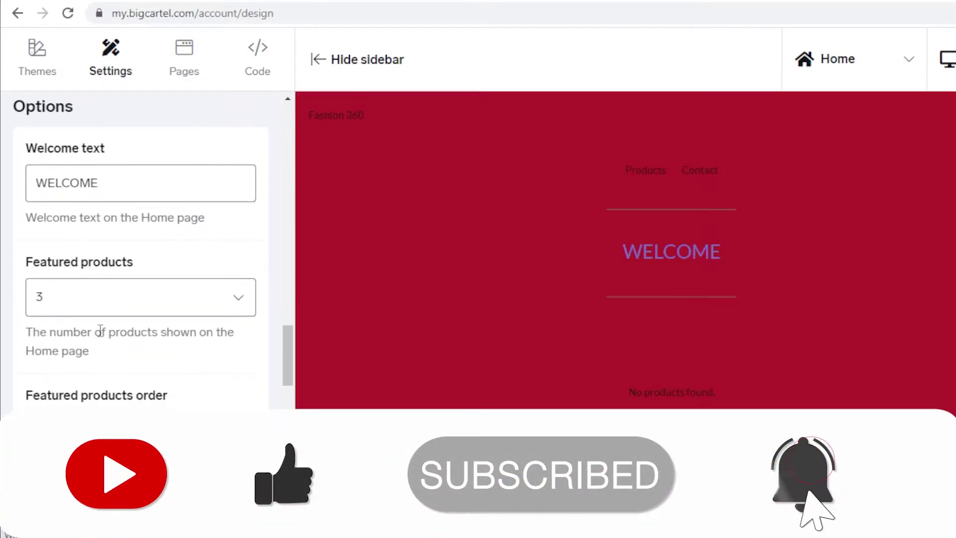
pyautogui.scroll(-2, 144, 296)
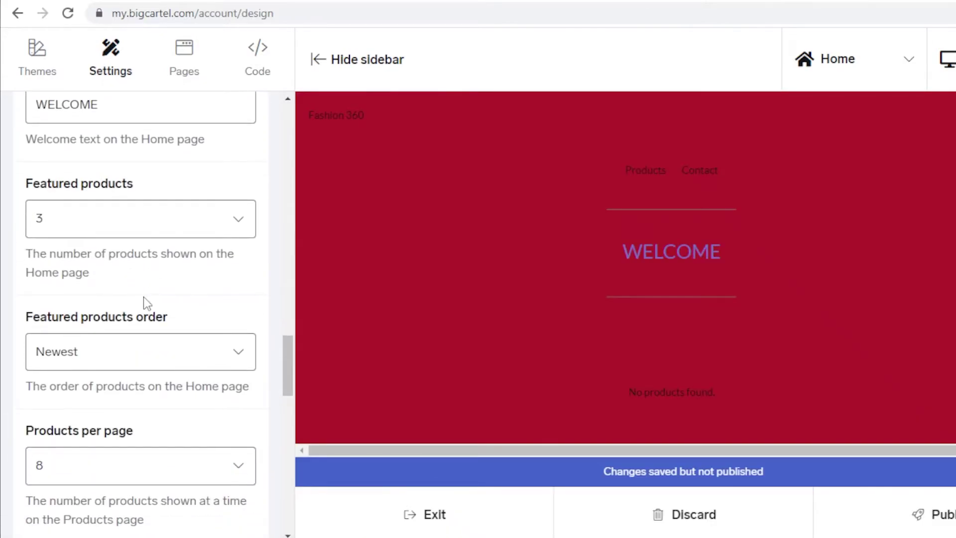
pyautogui.click(134, 238)
pyautogui.click(122, 234)
pyautogui.click(121, 234)
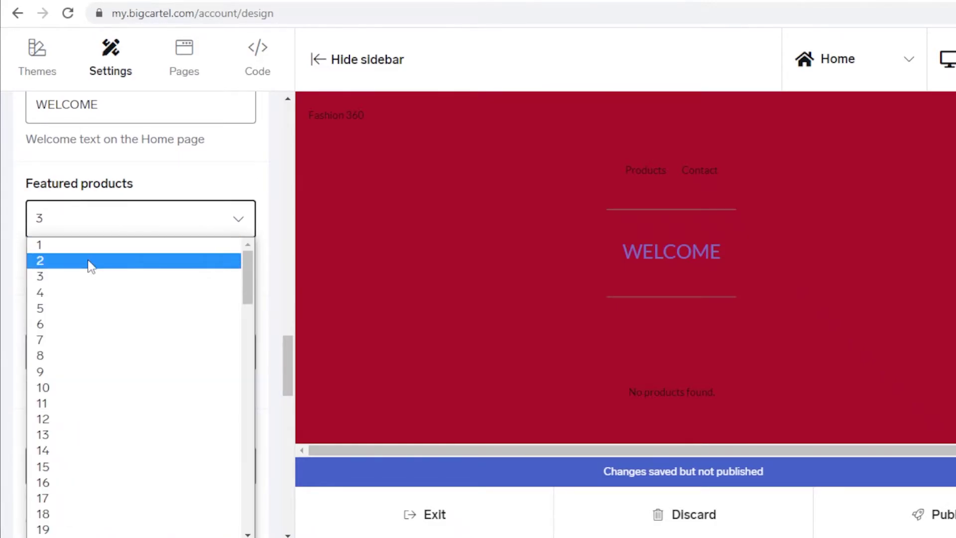
pyautogui.click(88, 261)
pyautogui.click(98, 231)
pyautogui.click(78, 245)
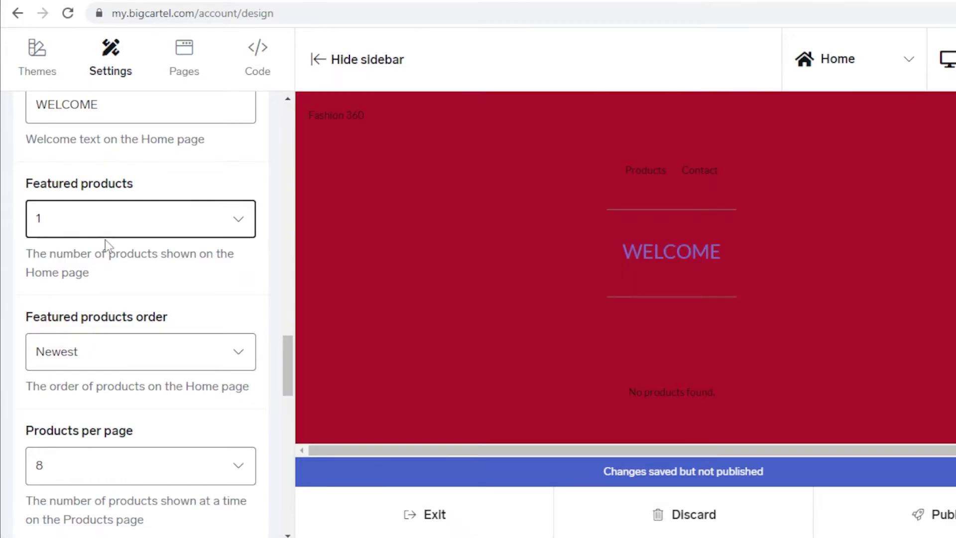
pyautogui.scroll(-3, 42, 258)
pyautogui.scroll(2, 42, 259)
pyautogui.scroll(-2, 124, 281)
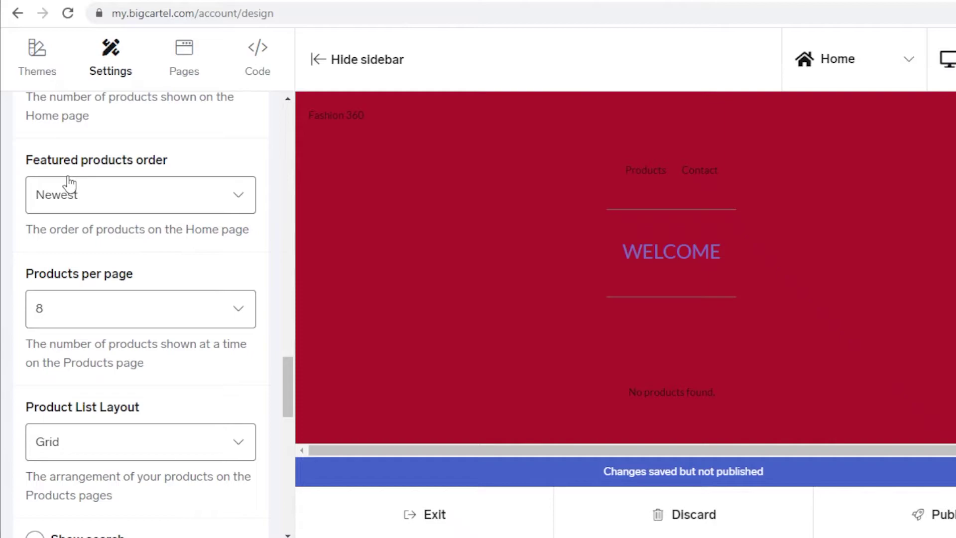
# Order featured products by Top-Selling and show 4 products per page
pyautogui.click(72, 206)
pyautogui.click(73, 206)
pyautogui.click(73, 204)
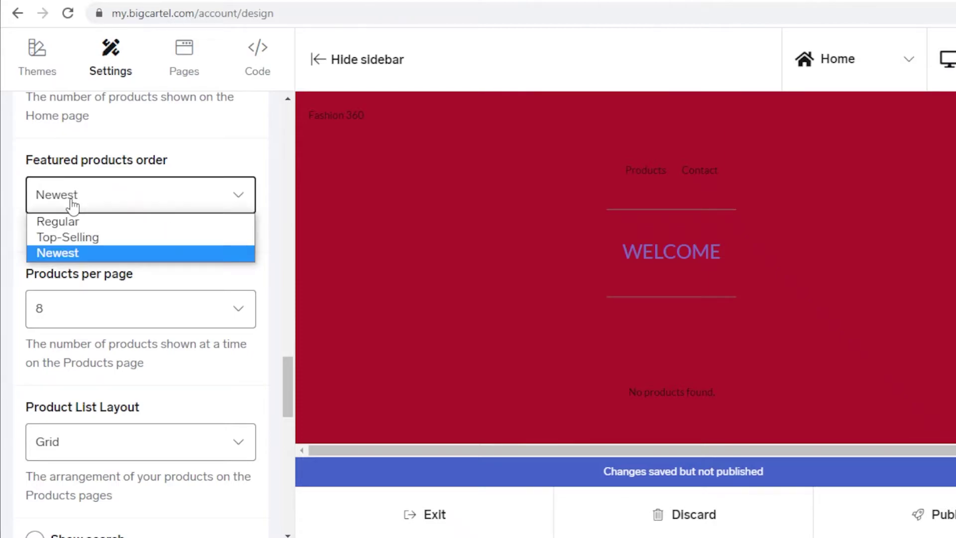
pyautogui.click(82, 237)
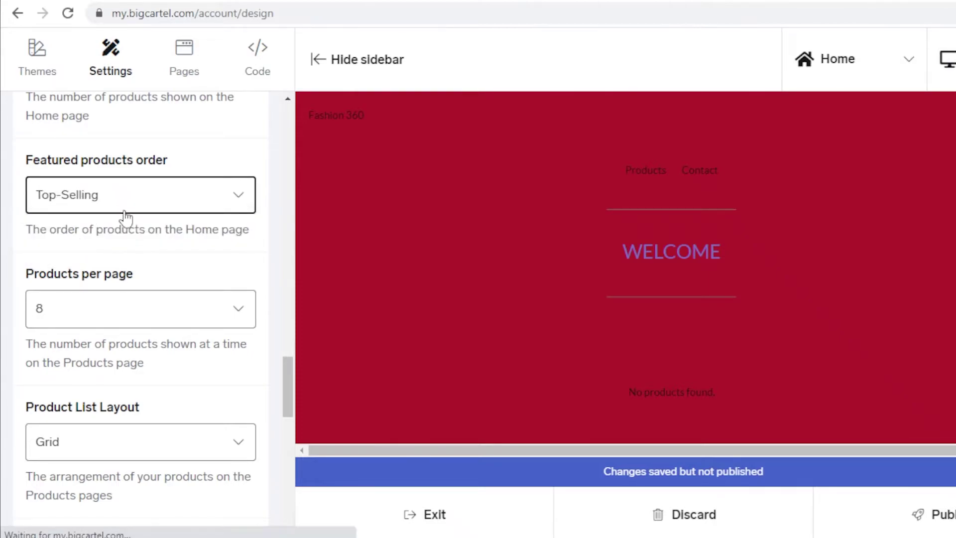
pyautogui.scroll(-4, 119, 229)
pyautogui.click(118, 159)
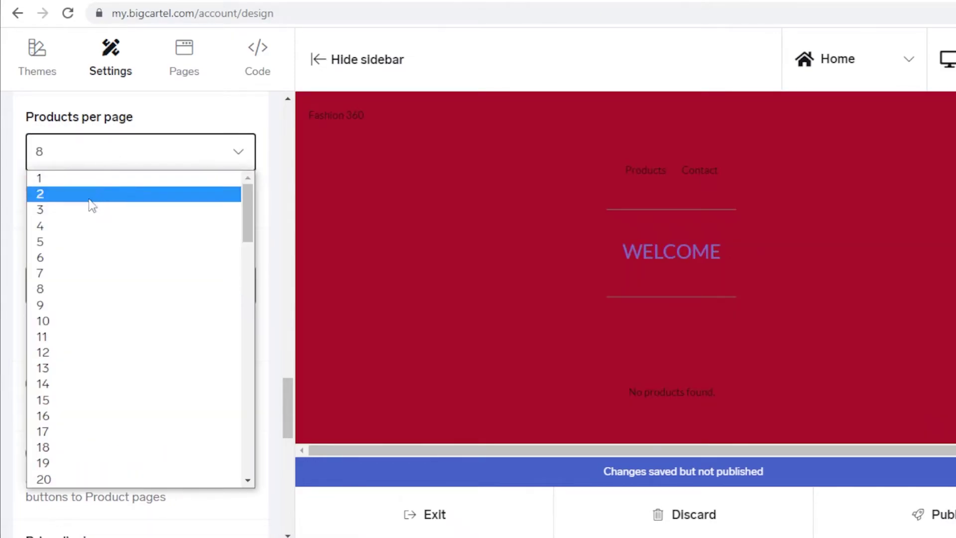
pyautogui.click(73, 225)
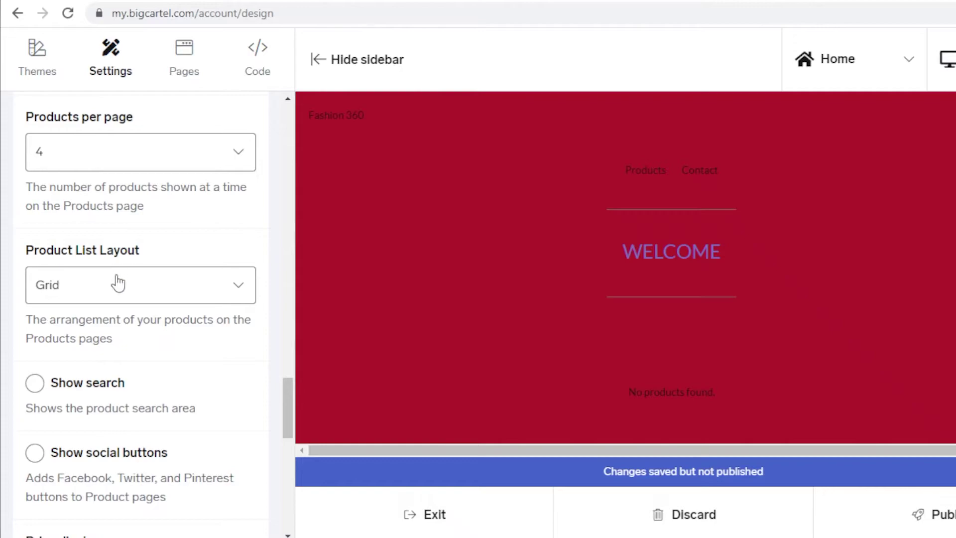
# Keep the Grid product layout and turn on social sharing buttons for product pages
pyautogui.click(118, 282)
pyautogui.click(210, 233)
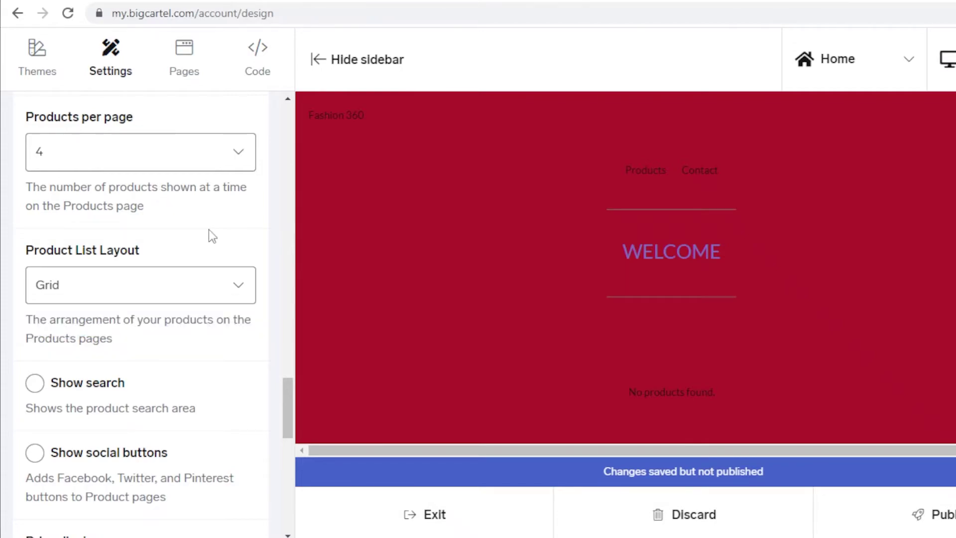
pyautogui.click(183, 280)
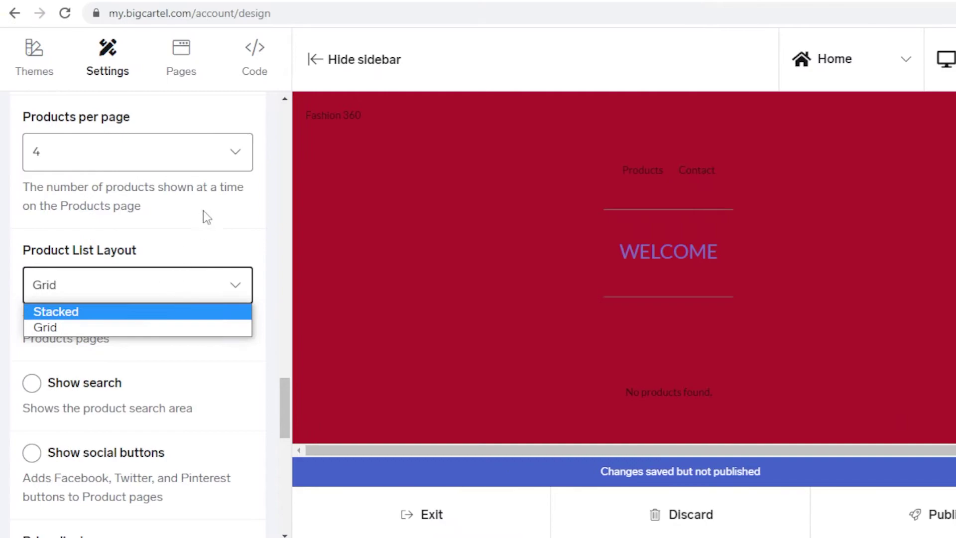
pyautogui.click(50, 262)
pyautogui.scroll(-4, 131, 293)
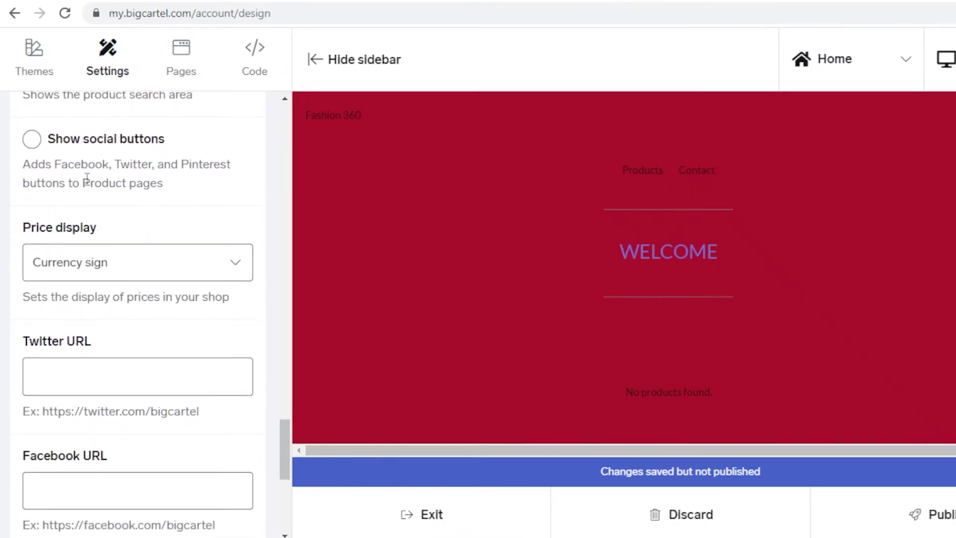
pyautogui.scroll(2, 88, 179)
pyautogui.click(68, 219)
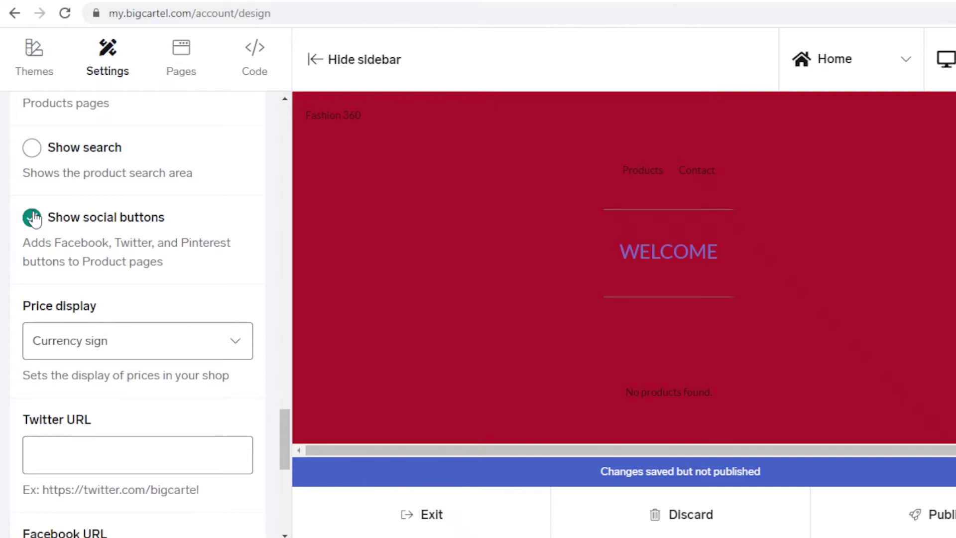
# Keep prices shown with a currency sign, then go to the custom Pages section
pyautogui.scroll(-2, 127, 262)
pyautogui.click(134, 265)
pyautogui.click(137, 267)
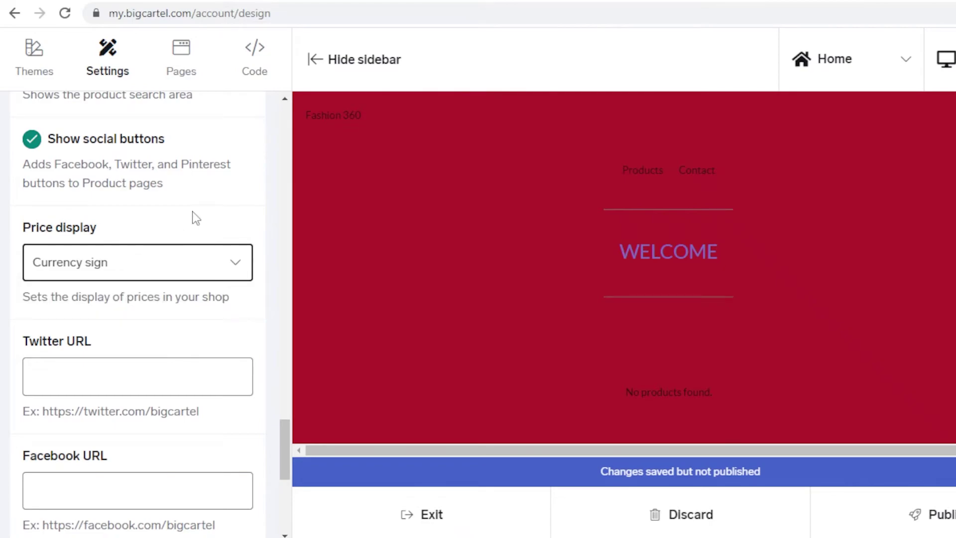
pyautogui.scroll(-2, 181, 241)
pyautogui.click(215, 189)
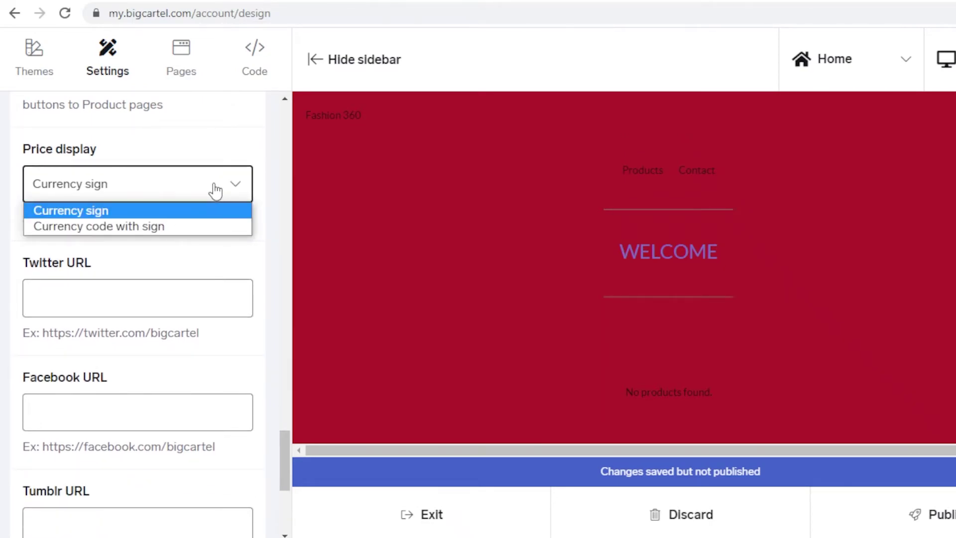
pyautogui.click(215, 189)
pyautogui.scroll(-7, 214, 188)
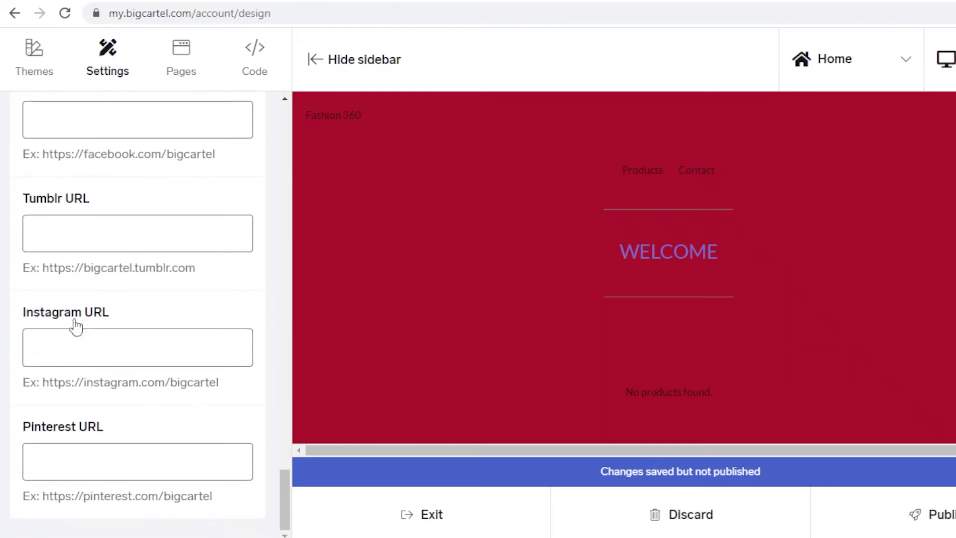
pyautogui.scroll(20, 111, 181)
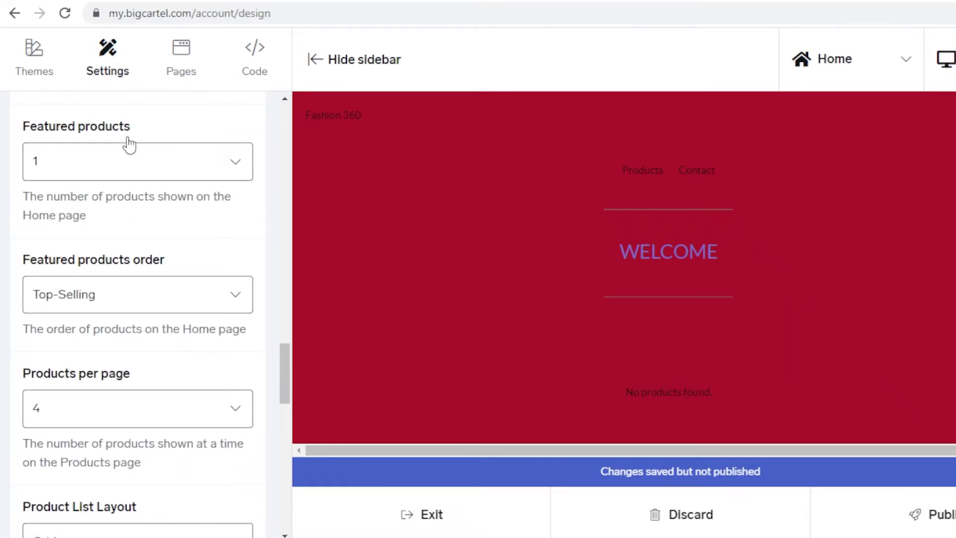
pyautogui.scroll(6, 129, 140)
pyautogui.click(183, 65)
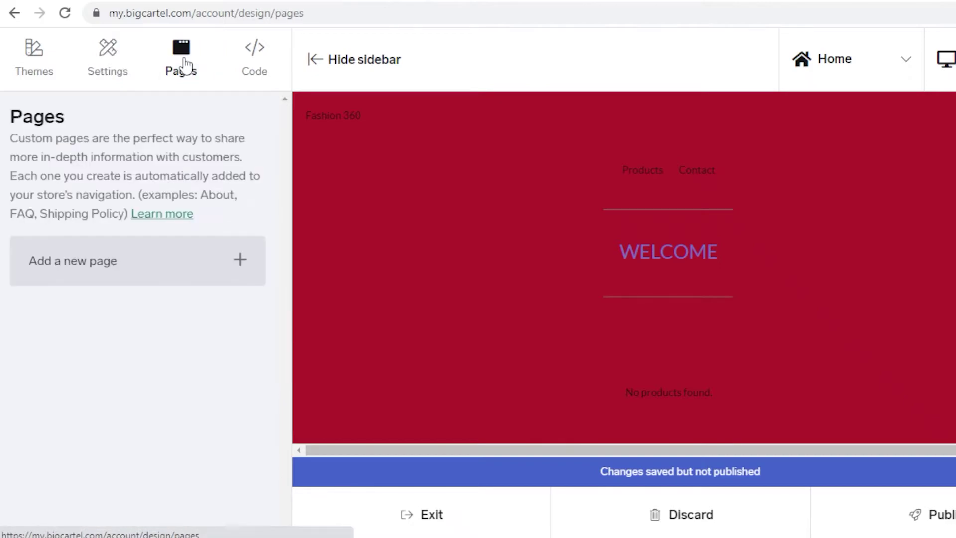
# Add a custom page named 'lookbook' and save it to the shop navigation
pyautogui.click(190, 286)
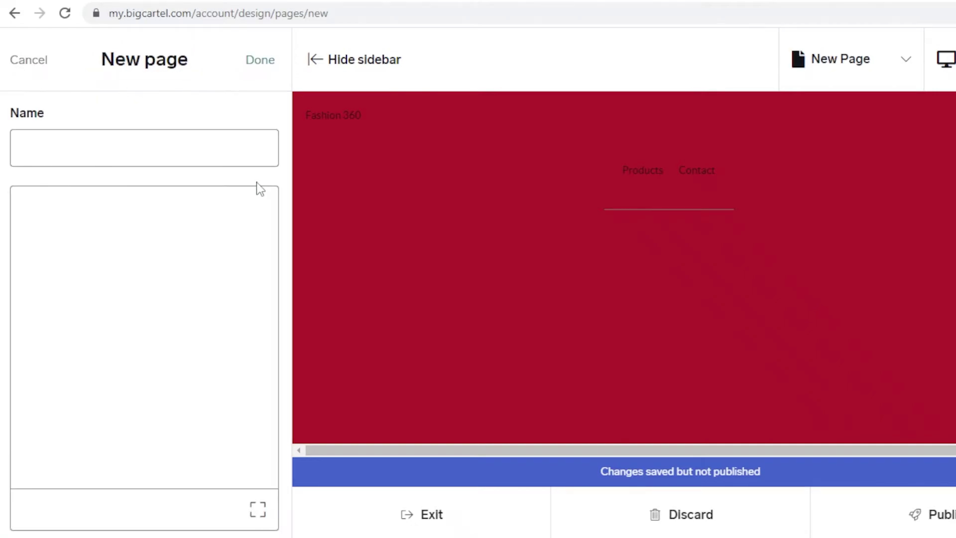
pyautogui.click(138, 155)
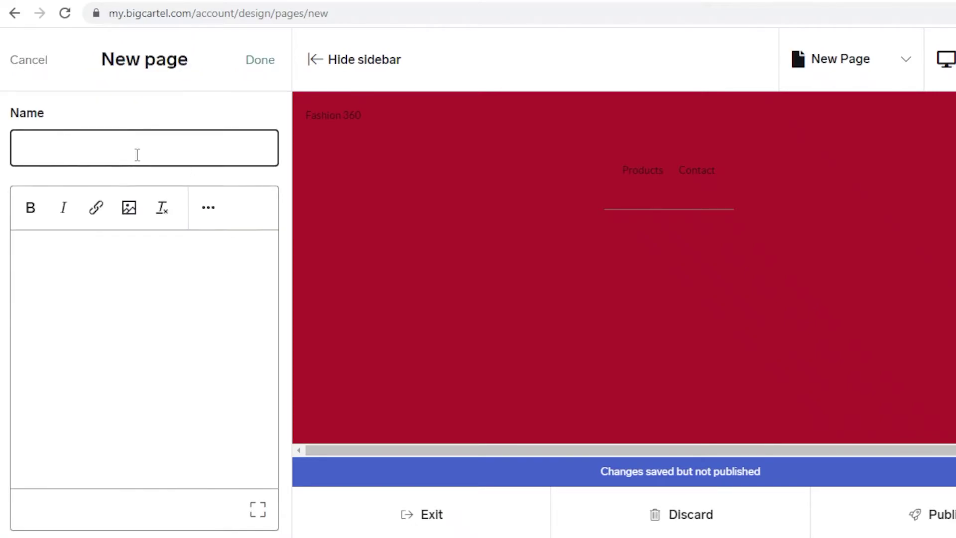
pyautogui.write('lookbook')
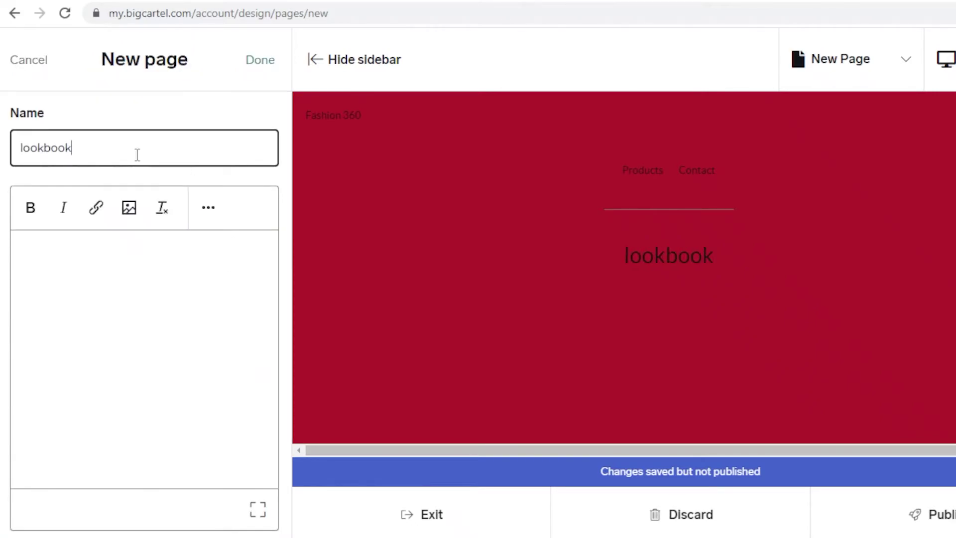
pyautogui.click(163, 177)
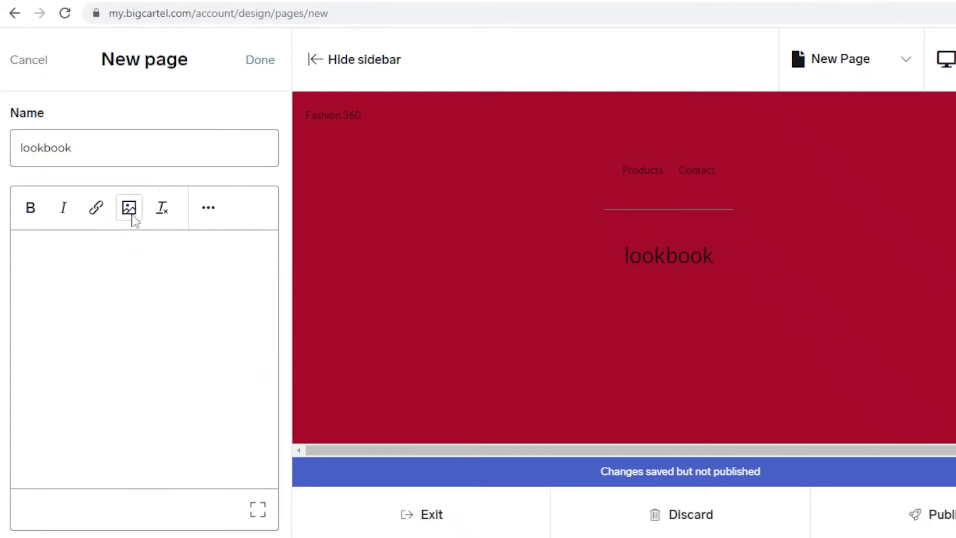
pyautogui.click(263, 61)
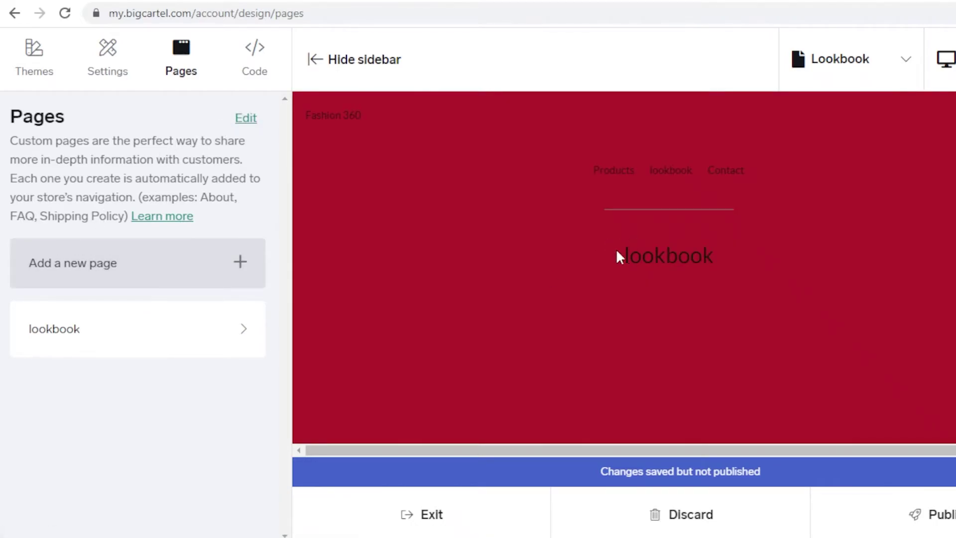
pyautogui.click(210, 276)
# Create a custom page named 'Featured Products' with no image and save it
pyautogui.click(177, 144)
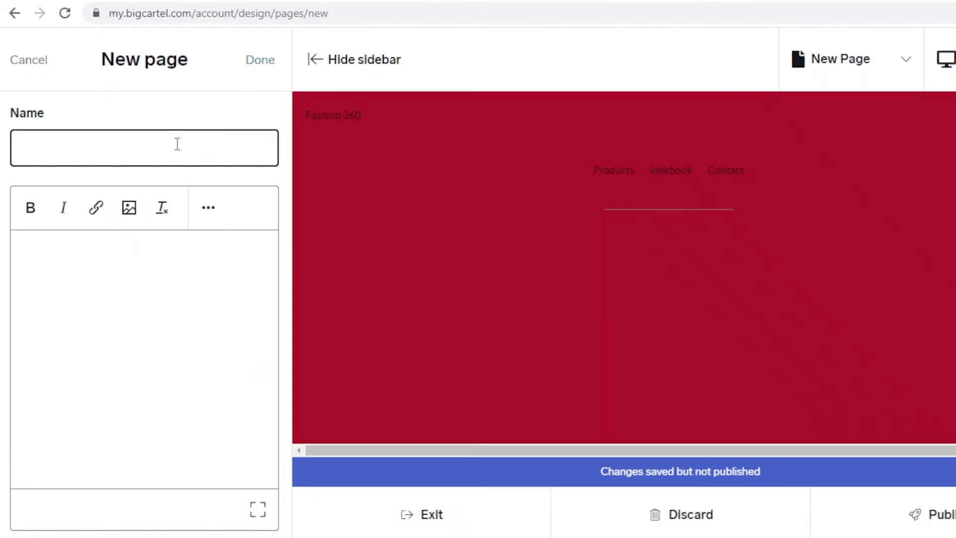
pyautogui.write('Featured Products')
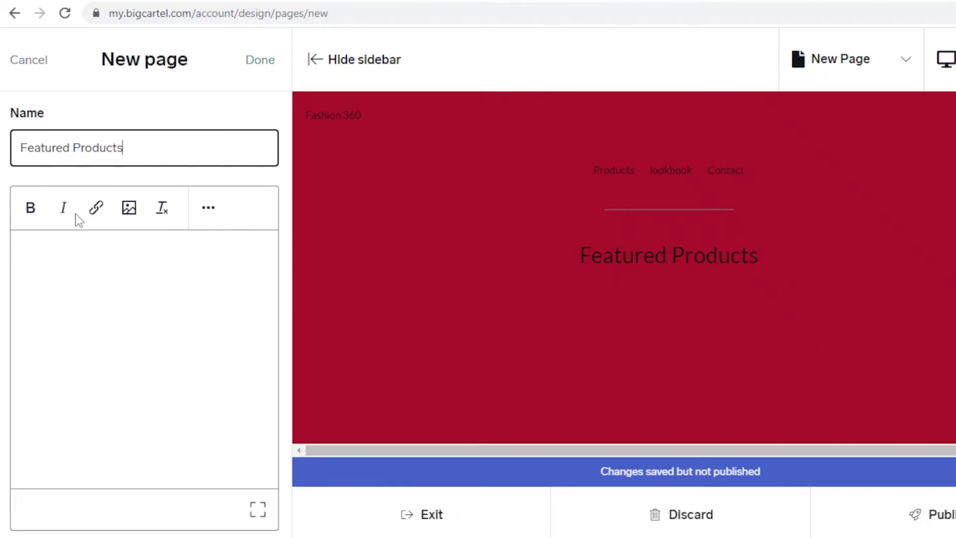
pyautogui.click(130, 210)
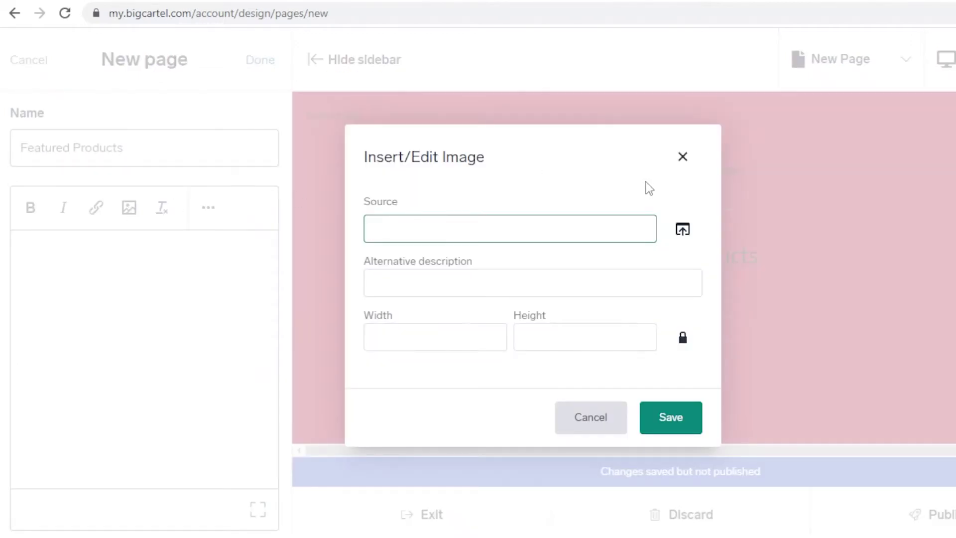
pyautogui.click(682, 157)
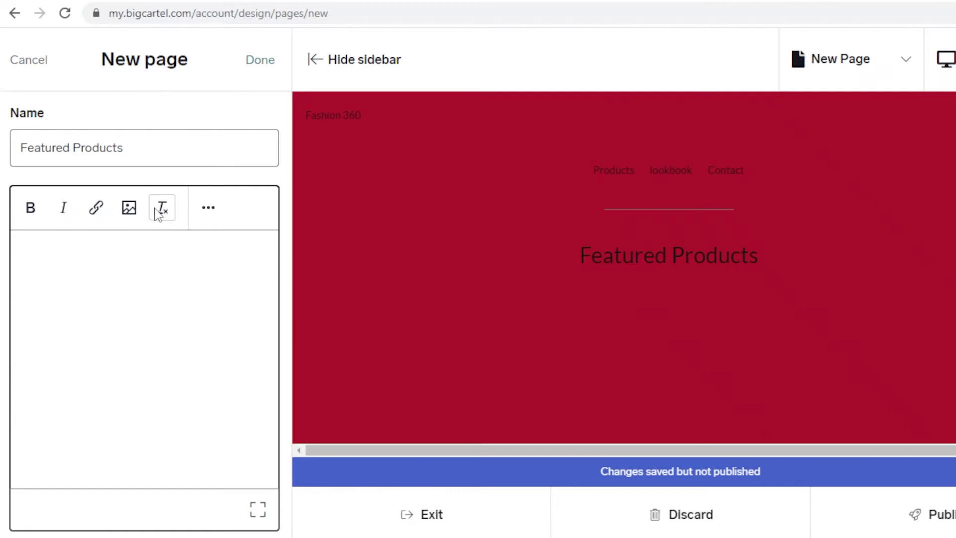
pyautogui.click(131, 208)
pyautogui.click(683, 157)
pyautogui.click(274, 60)
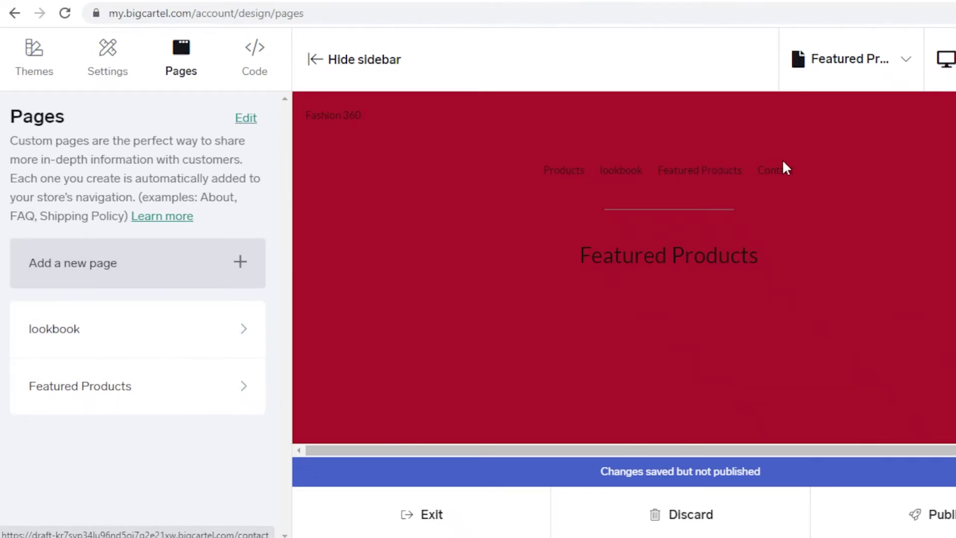
# Look over the theme code customization section and the list of available themes
pyautogui.click(254, 48)
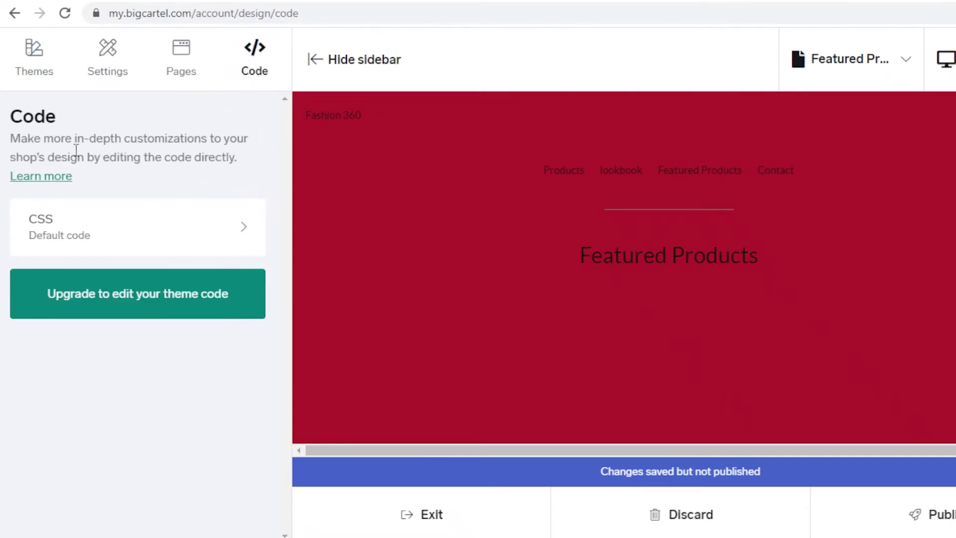
pyautogui.click(51, 69)
pyautogui.scroll(-5, 182, 198)
pyautogui.scroll(-2, 480, 215)
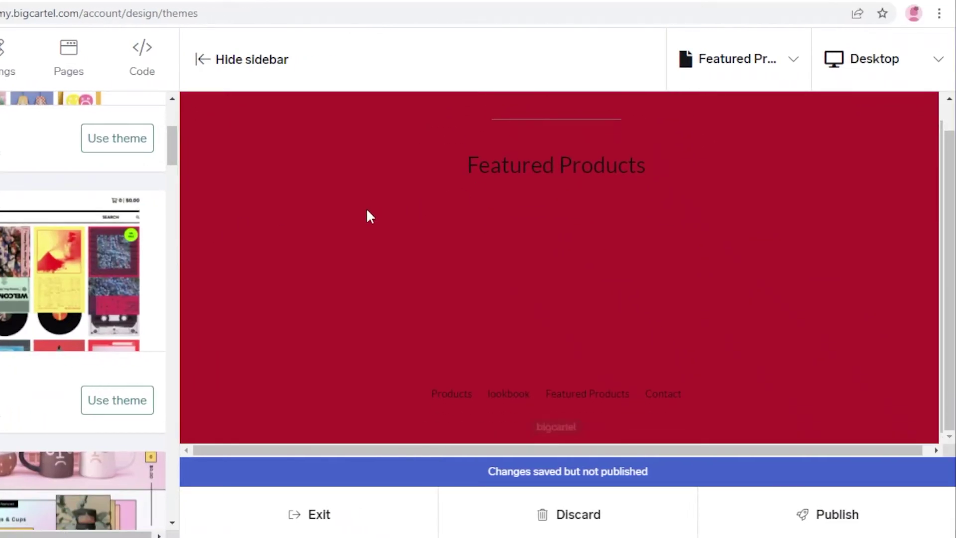
pyautogui.scroll(2, 817, 238)
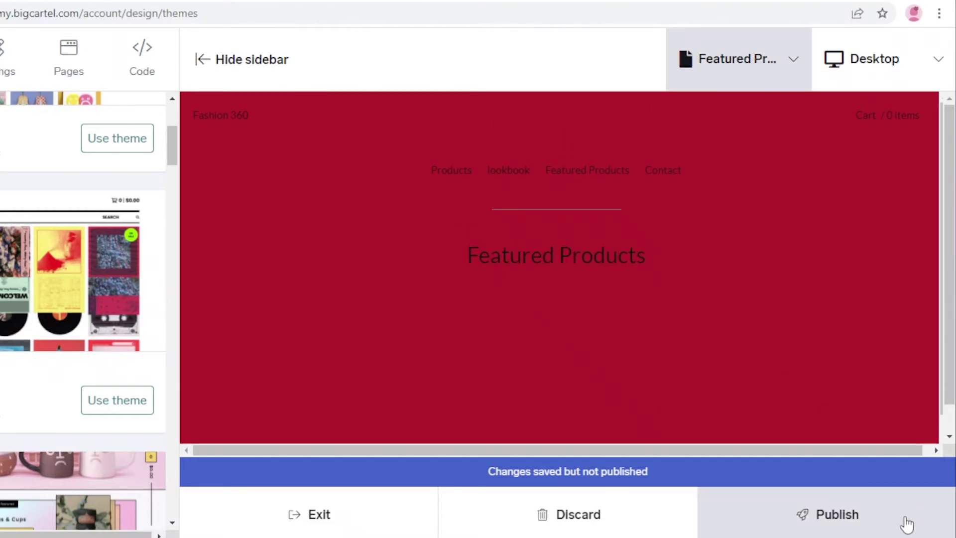
# Publish the theme changes live and acknowledge the 'changes now visible' alert
pyautogui.click(831, 517)
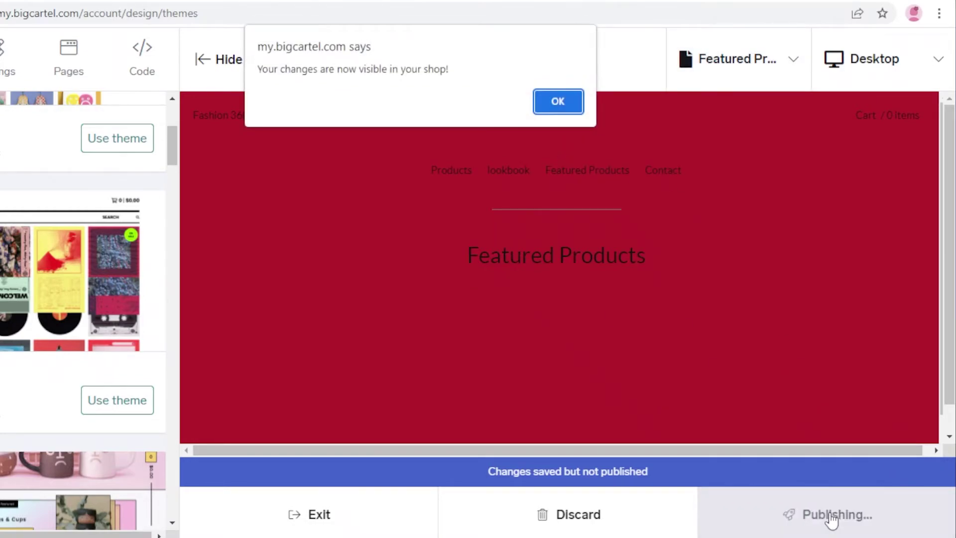
pyautogui.click(560, 101)
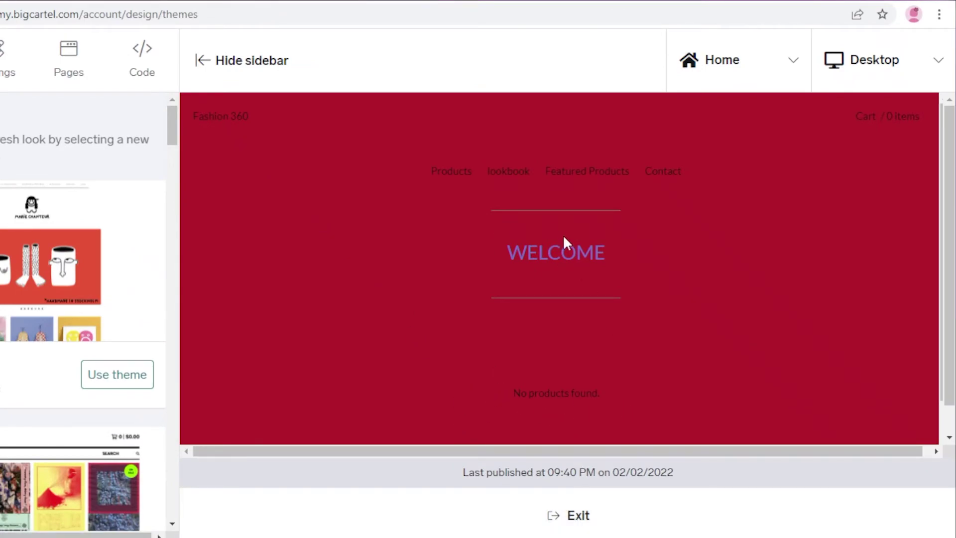
pyautogui.scroll(-2, 560, 259)
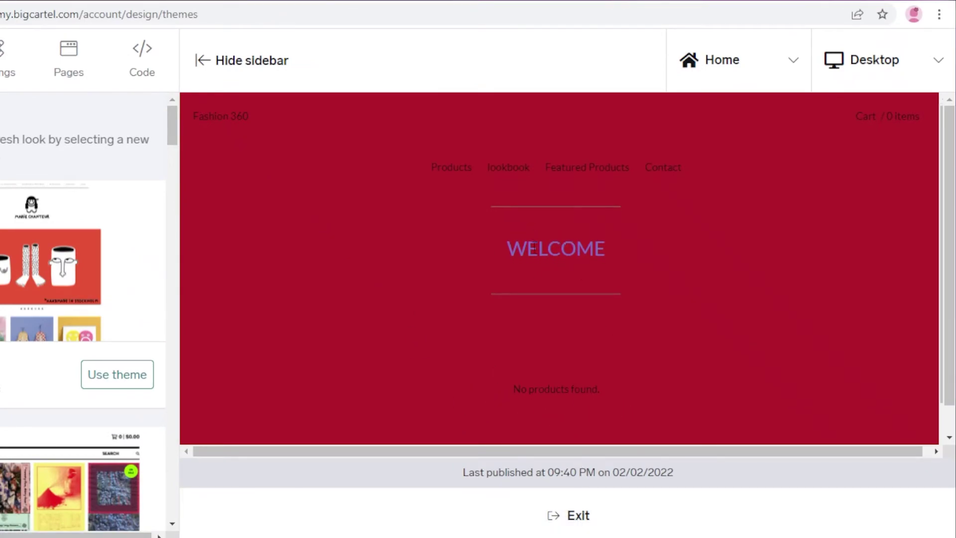
# Exit the theme editor and start a new product from the Products section
pyautogui.click(557, 518)
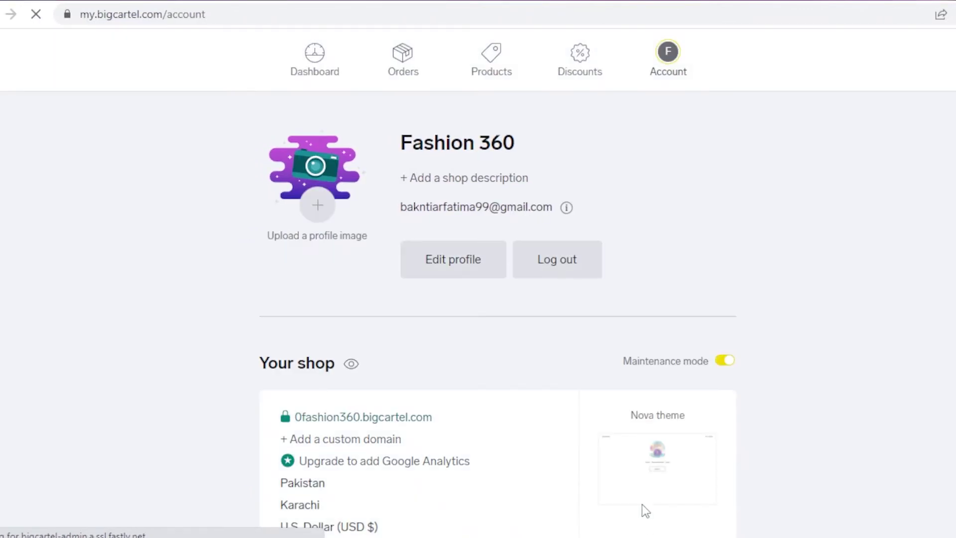
pyautogui.scroll(-3, 817, 256)
pyautogui.scroll(3, 733, 258)
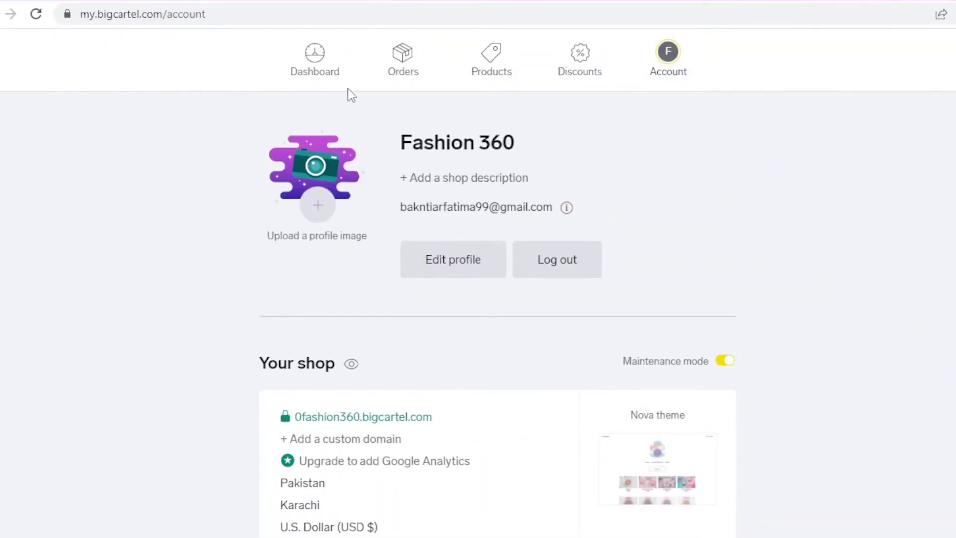
pyautogui.click(487, 67)
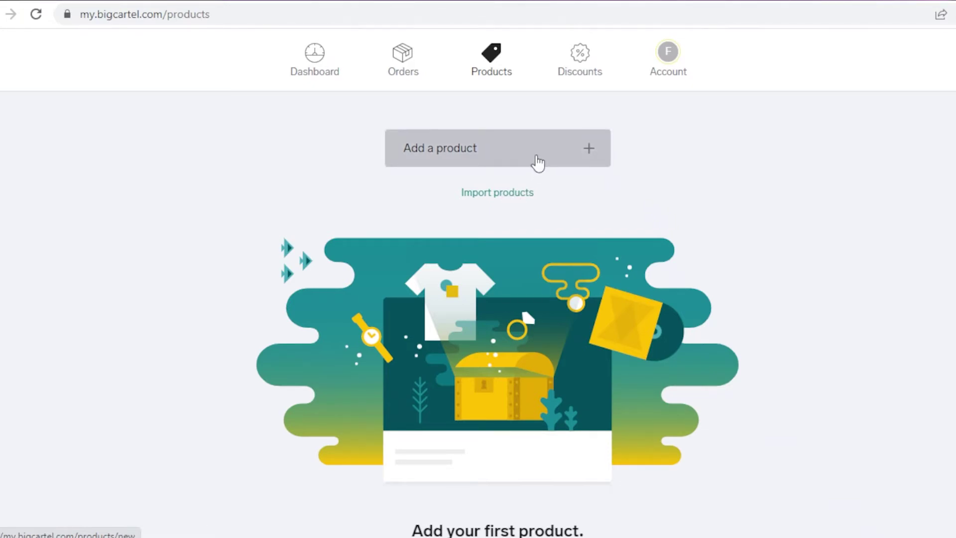
pyautogui.click(538, 162)
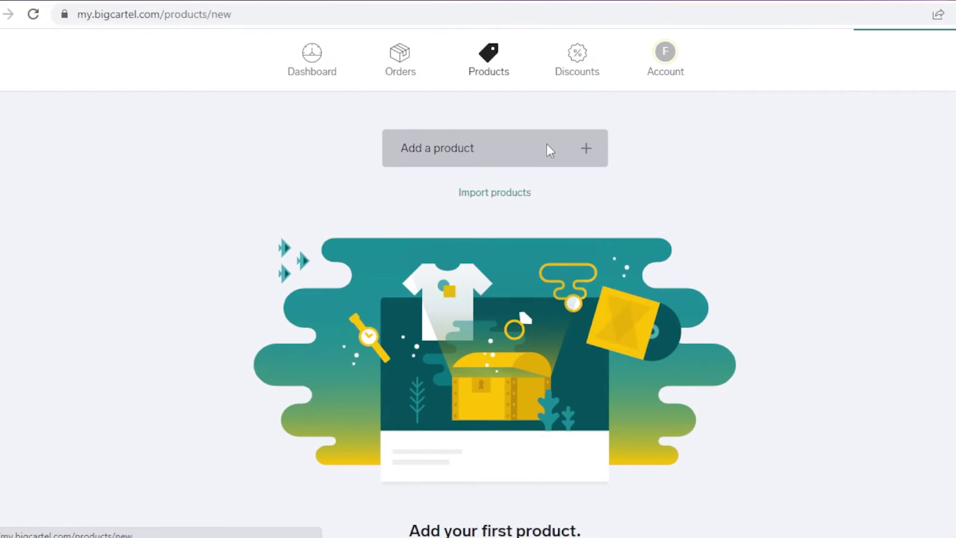
# Name the new product SAMPLE TSHIRT, leaving the description empty
pyautogui.write('A')
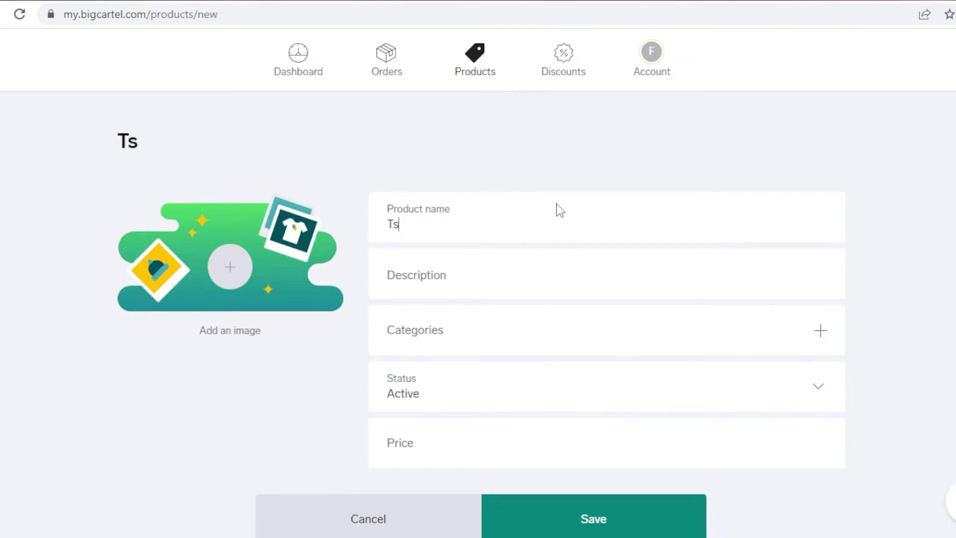
pyautogui.press('BackSpace')
pyautogui.press('BackSpace')
pyautogui.write('SAMPLE TSD')
pyautogui.press('BackSpace')
pyautogui.write('HIRT')
pyautogui.click(478, 280)
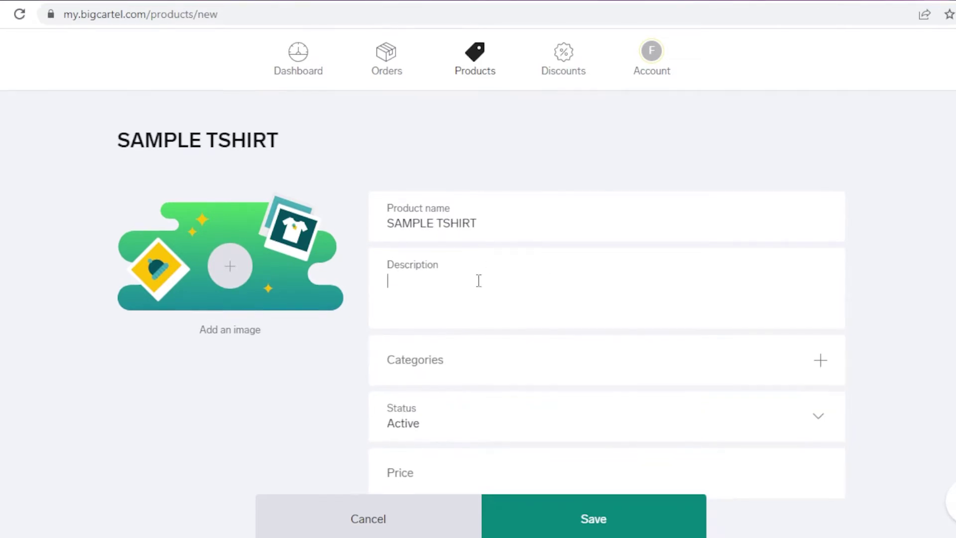
pyautogui.scroll(-5, 479, 280)
pyautogui.click(467, 128)
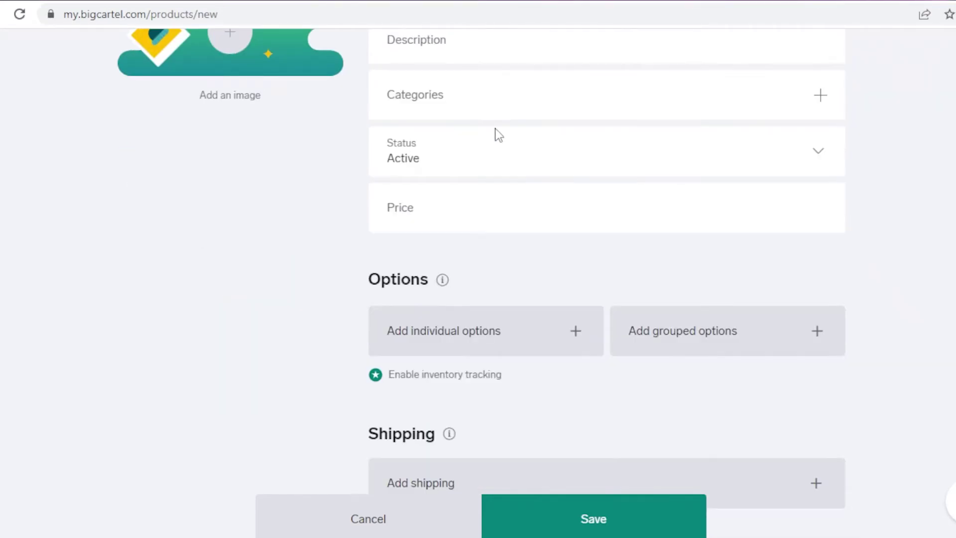
# Create the categories TOPS and LOWERS in category management
pyautogui.click(821, 96)
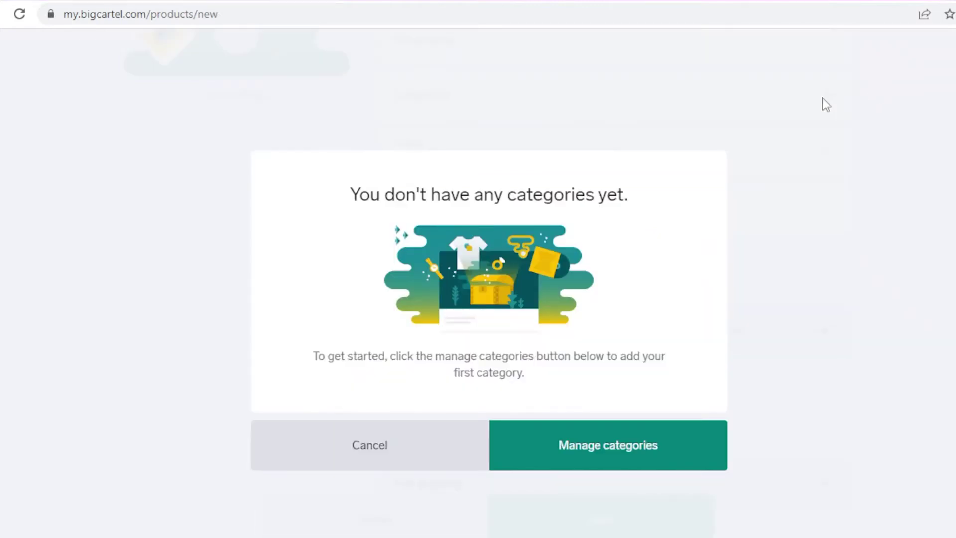
pyautogui.click(503, 424)
pyautogui.click(532, 264)
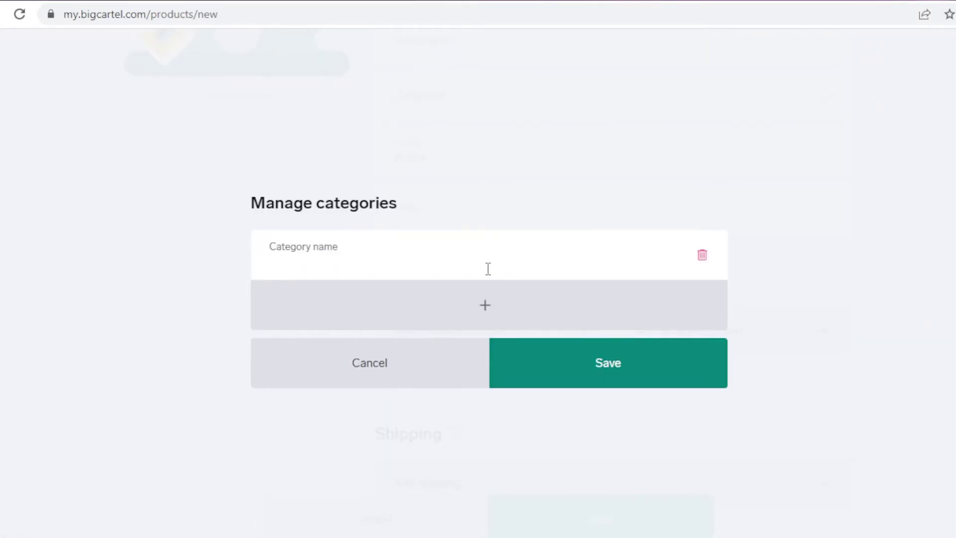
pyautogui.write('TOPS')
pyautogui.press('Return')
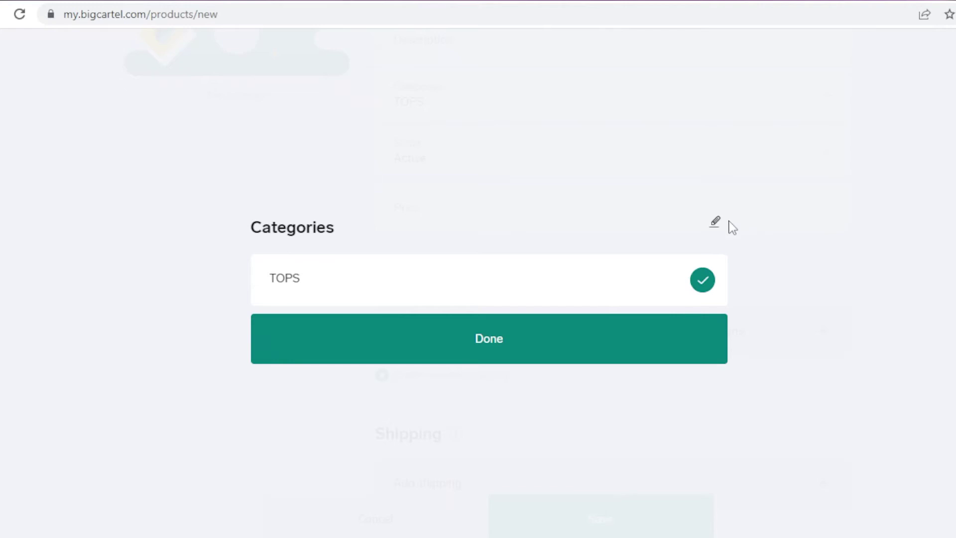
pyautogui.click(719, 224)
pyautogui.click(507, 296)
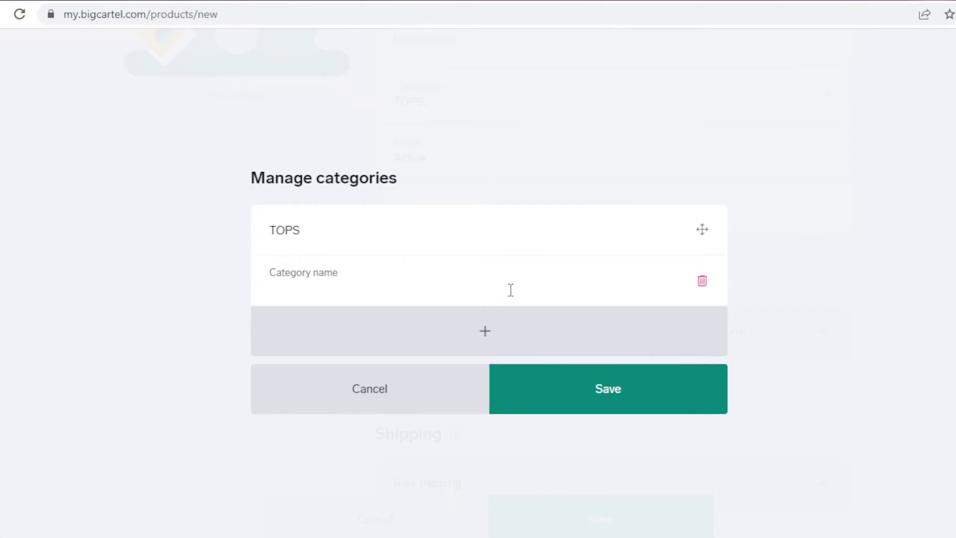
pyautogui.write('LOWERS')
pyautogui.click(550, 386)
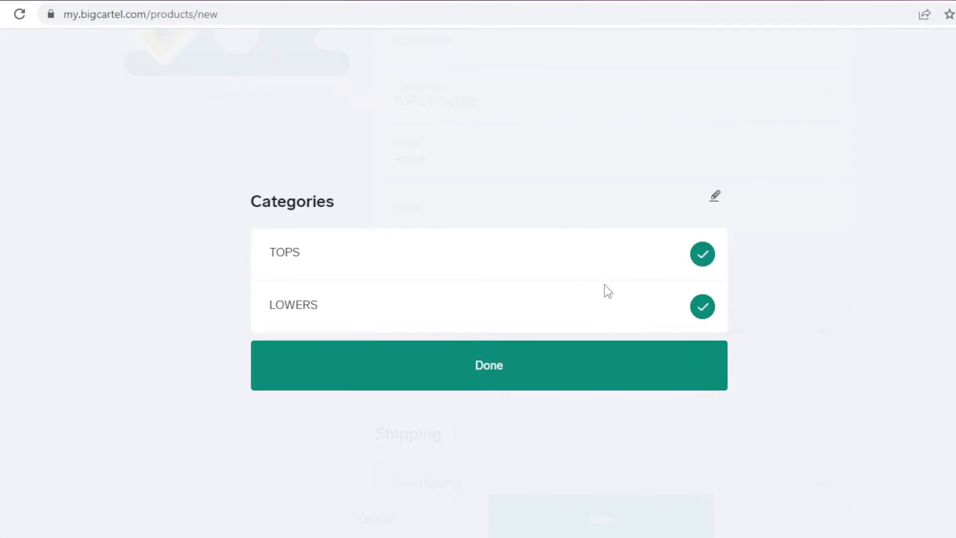
pyautogui.click(614, 375)
# File the product under TOPS only and keep its status Active
pyautogui.click(458, 116)
pyautogui.click(703, 253)
pyautogui.click(702, 253)
pyautogui.click(702, 306)
pyautogui.click(547, 365)
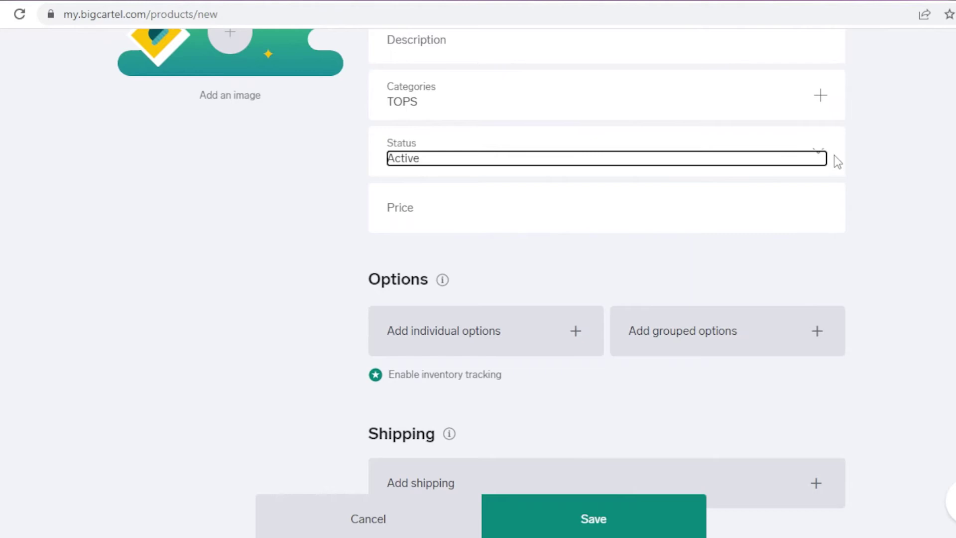
pyautogui.click(818, 155)
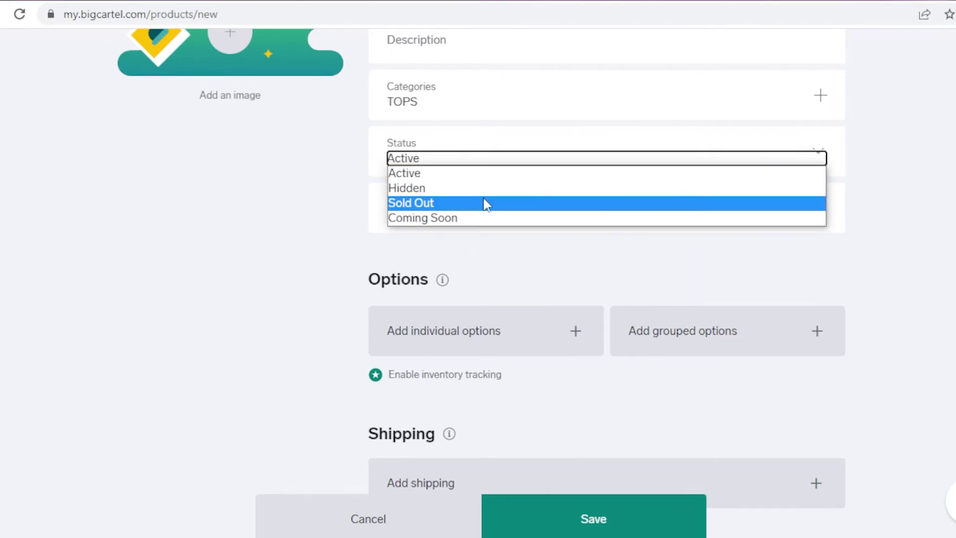
pyautogui.click(297, 211)
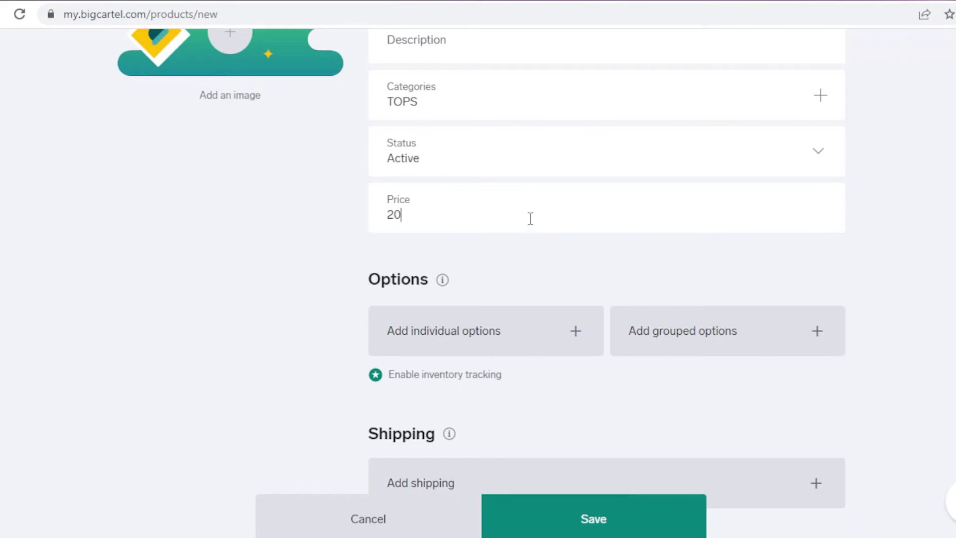
pyautogui.scroll(3, 927, 227)
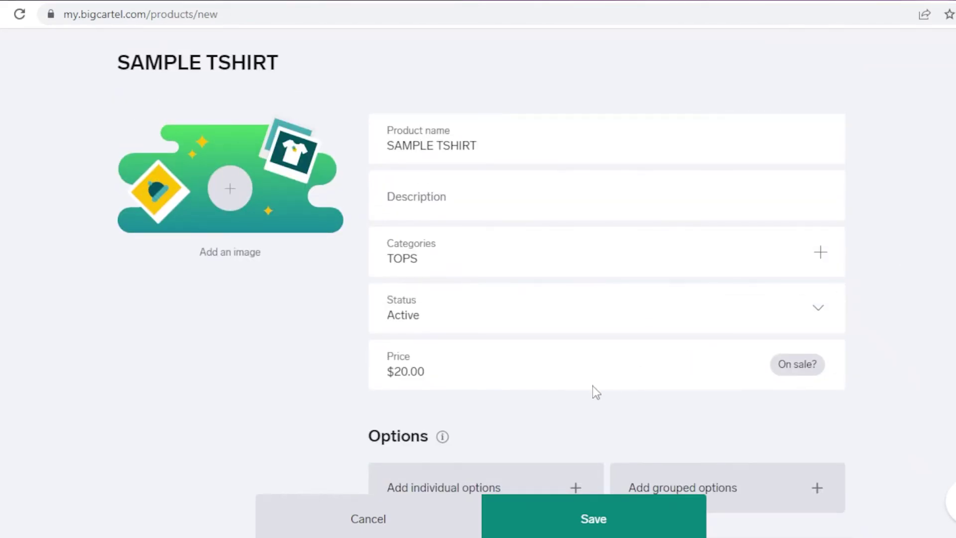
# Read the information popup explaining product options
pyautogui.scroll(-5, 787, 286)
pyautogui.scroll(1, 795, 196)
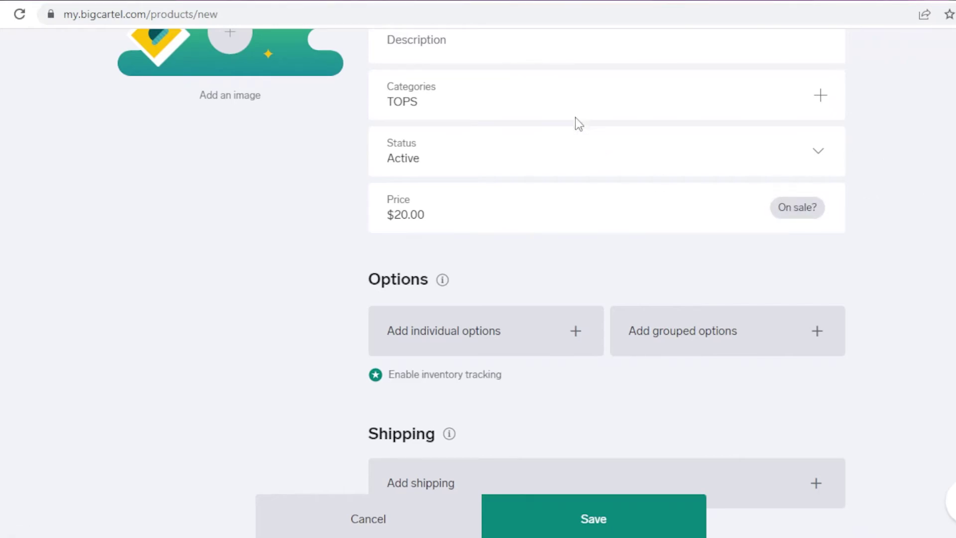
pyautogui.scroll(5, 578, 125)
pyautogui.scroll(-3, 572, 135)
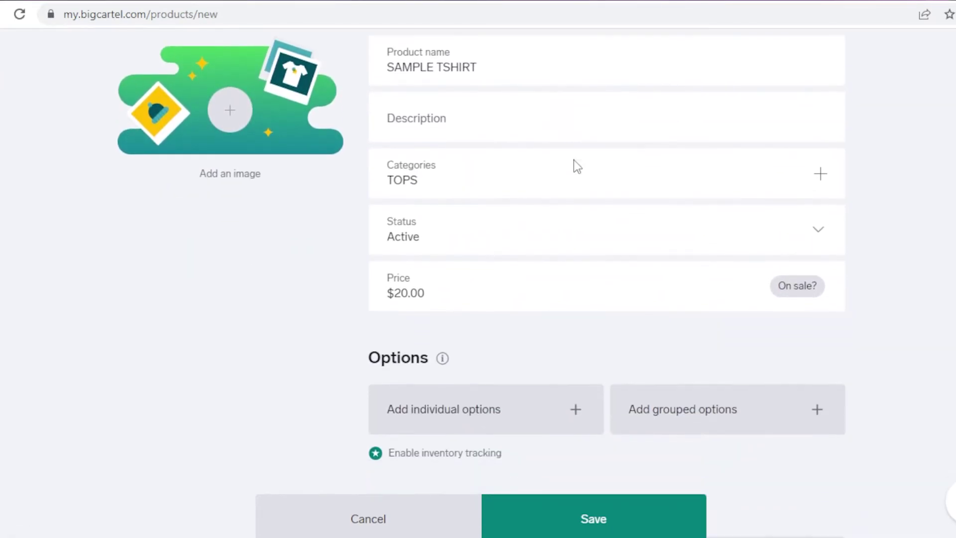
pyautogui.scroll(-5, 573, 189)
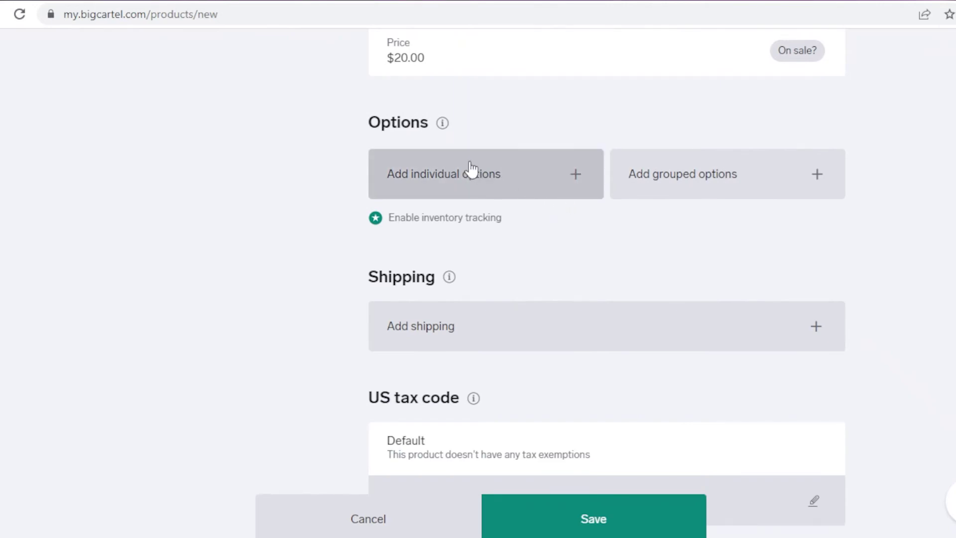
pyautogui.click(442, 123)
pyautogui.click(175, 167)
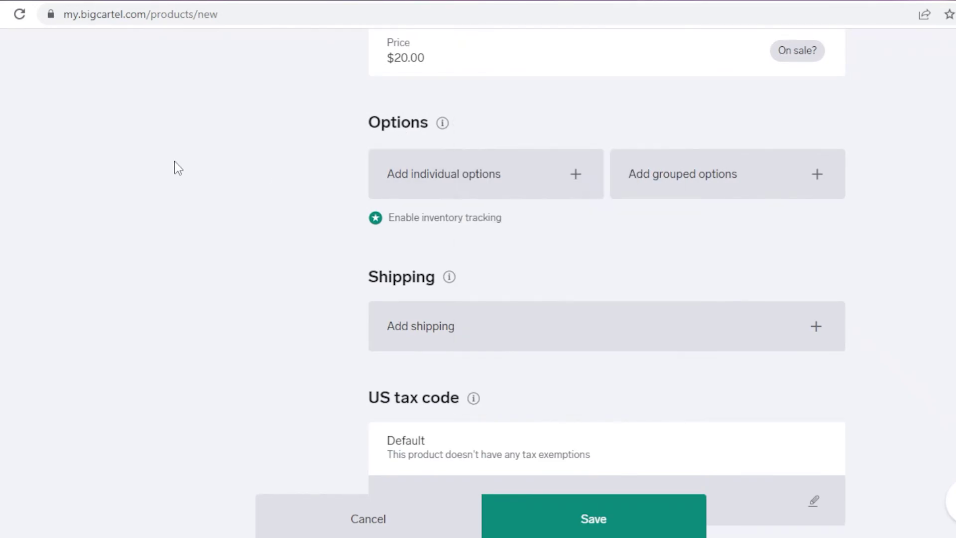
# Add individual option rows SMALL, medium and large to the product
pyautogui.click(460, 165)
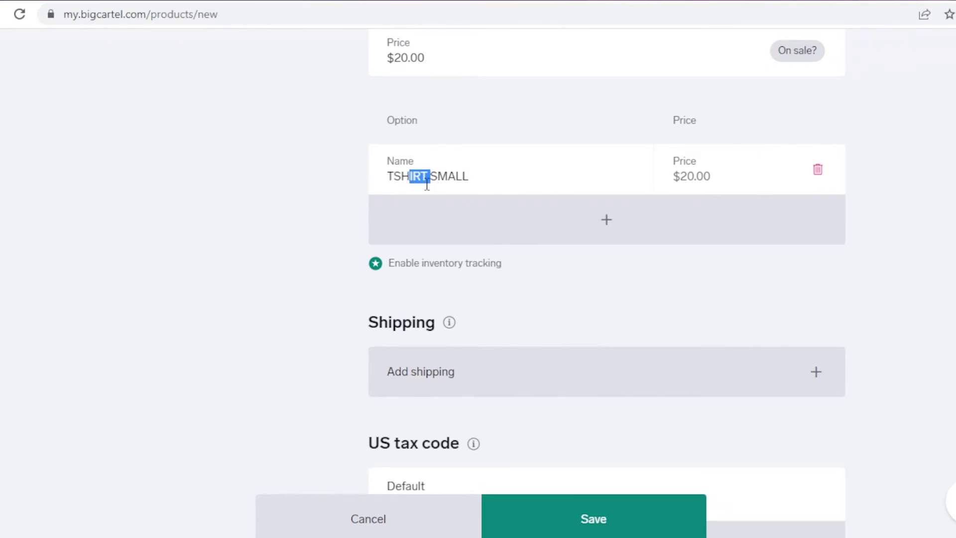
pyautogui.click(596, 245)
pyautogui.write('medium')
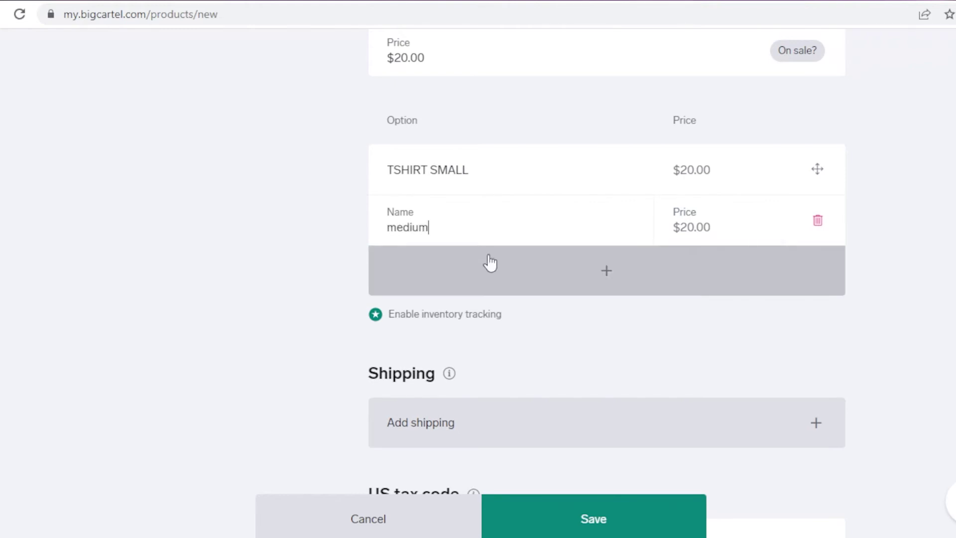
pyautogui.click(490, 262)
pyautogui.click(491, 256)
pyautogui.write('large')
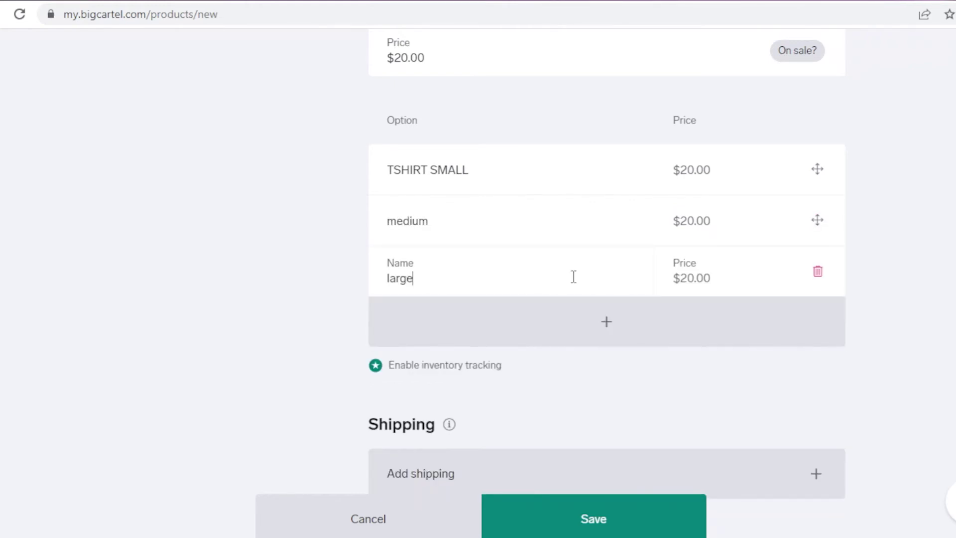
pyautogui.moveTo(813, 169); pyautogui.dragTo(772, 163)
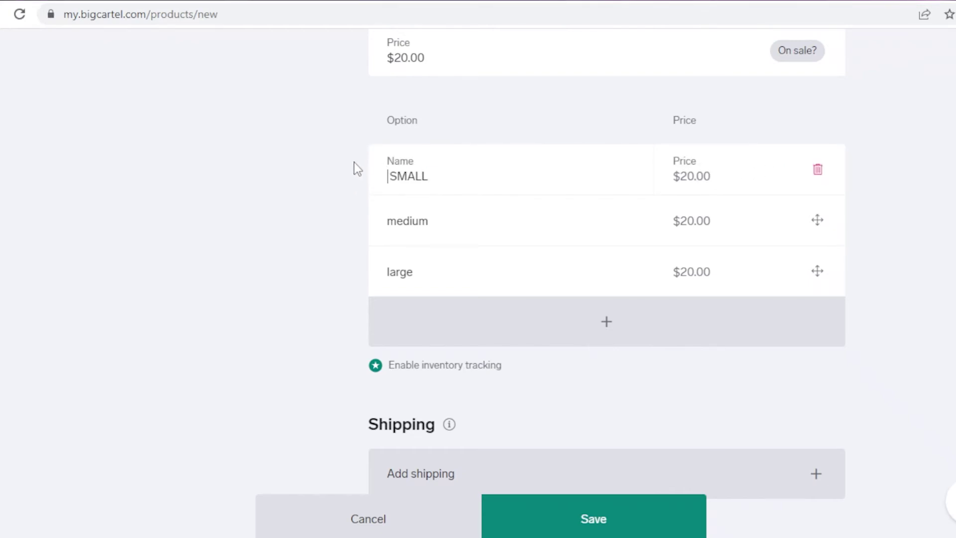
# Dismiss the new-product success banner and go back to the products list
pyautogui.scroll(-6, 353, 162)
pyautogui.scroll(-3, 328, 183)
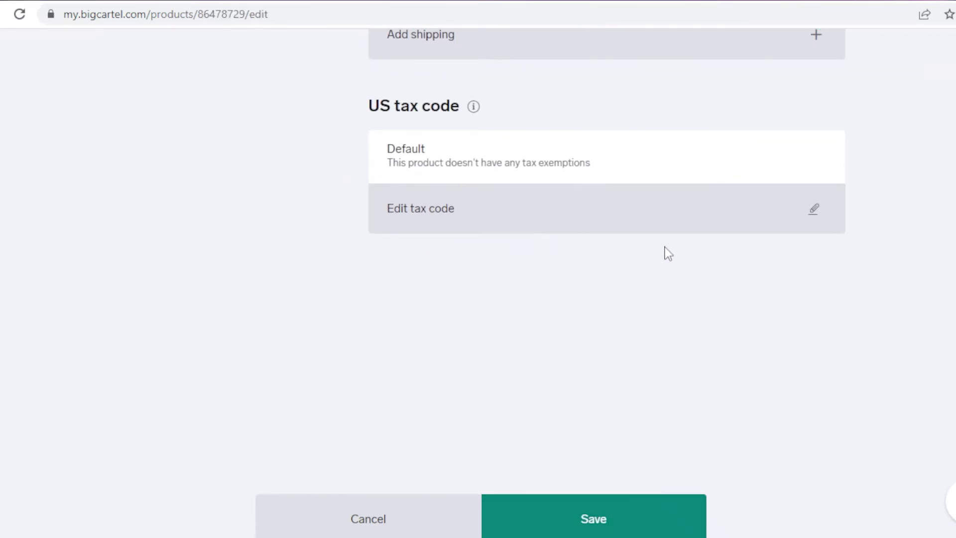
pyautogui.scroll(-3, 838, 220)
pyautogui.scroll(3, 796, 273)
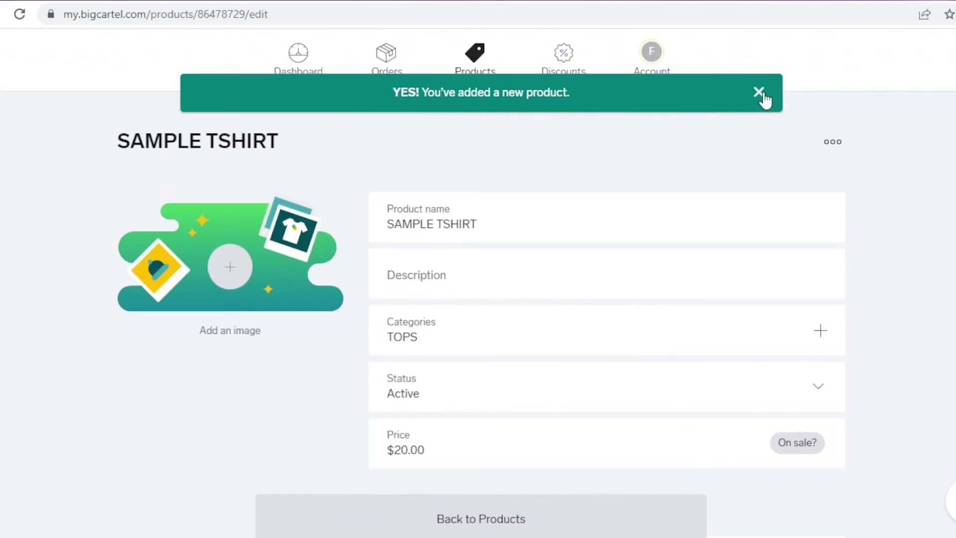
pyautogui.click(757, 93)
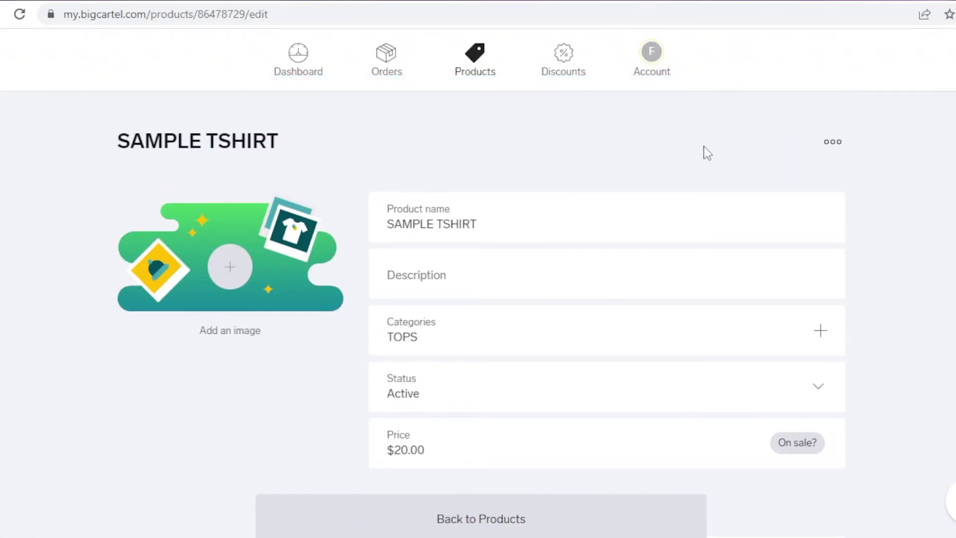
pyautogui.hotkey('alt', 'Left')
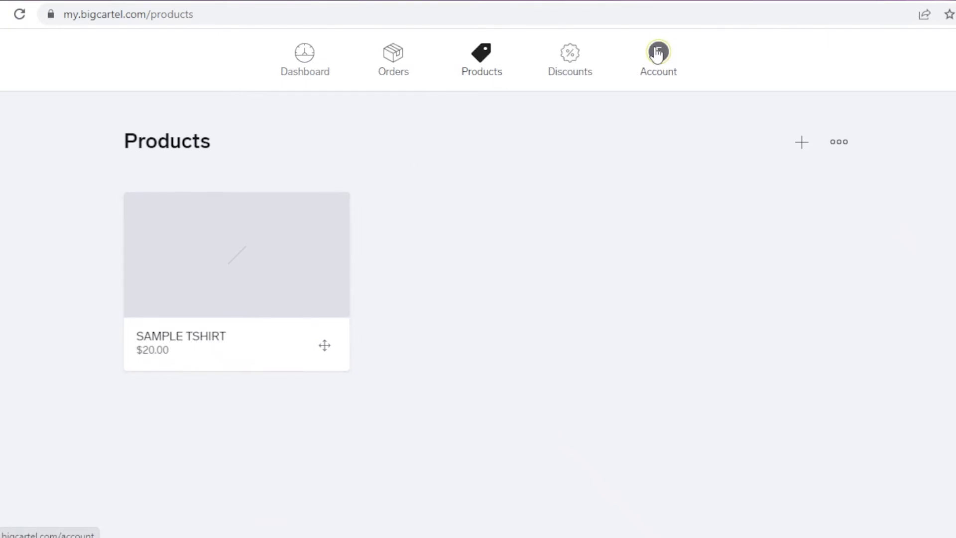
# Switch off maintenance mode in Account settings and launch the shop live
pyautogui.click(657, 53)
pyautogui.scroll(-3, 747, 249)
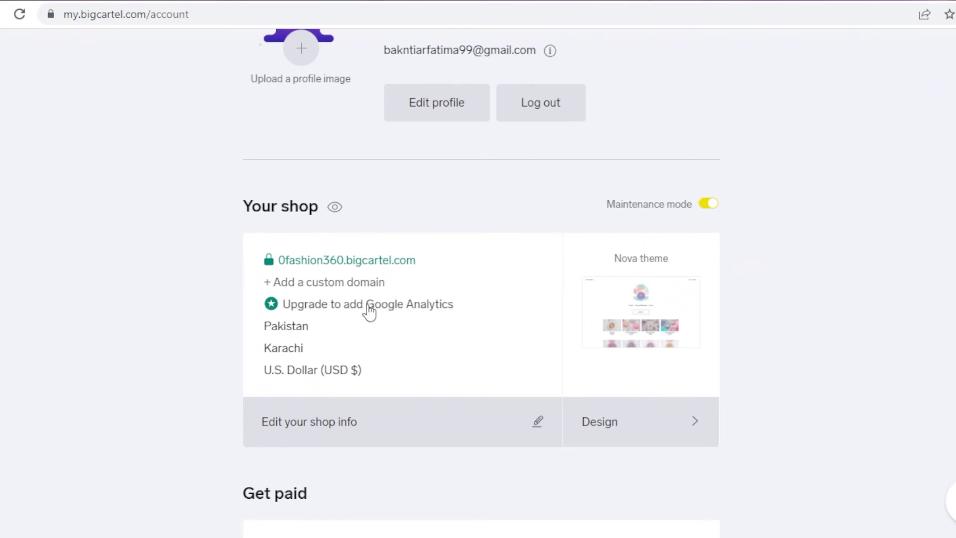
pyautogui.click(714, 204)
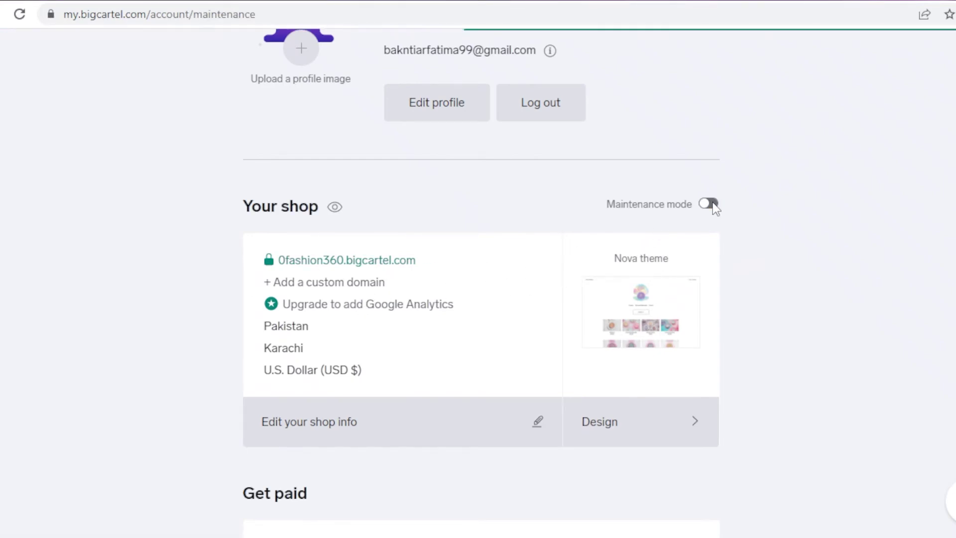
pyautogui.click(557, 450)
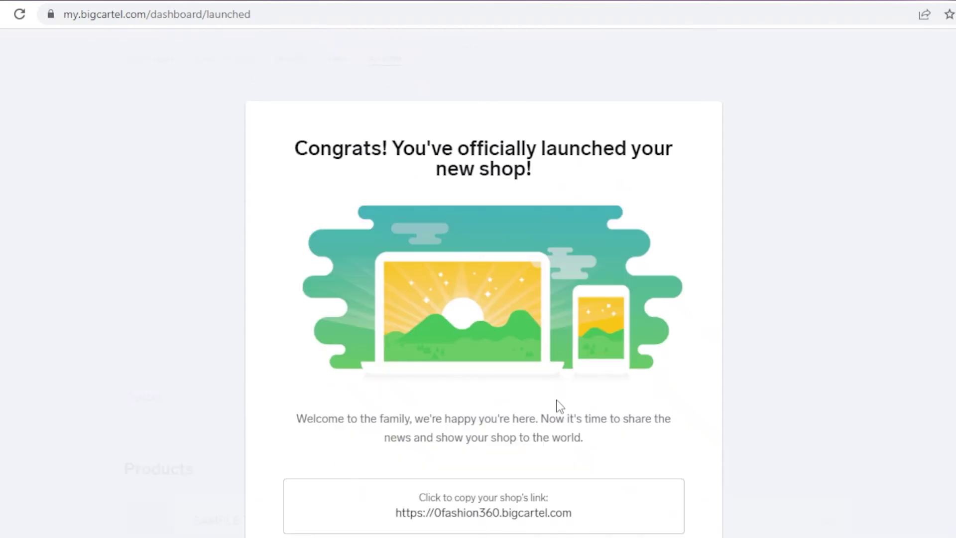
pyautogui.scroll(-3, 948, 243)
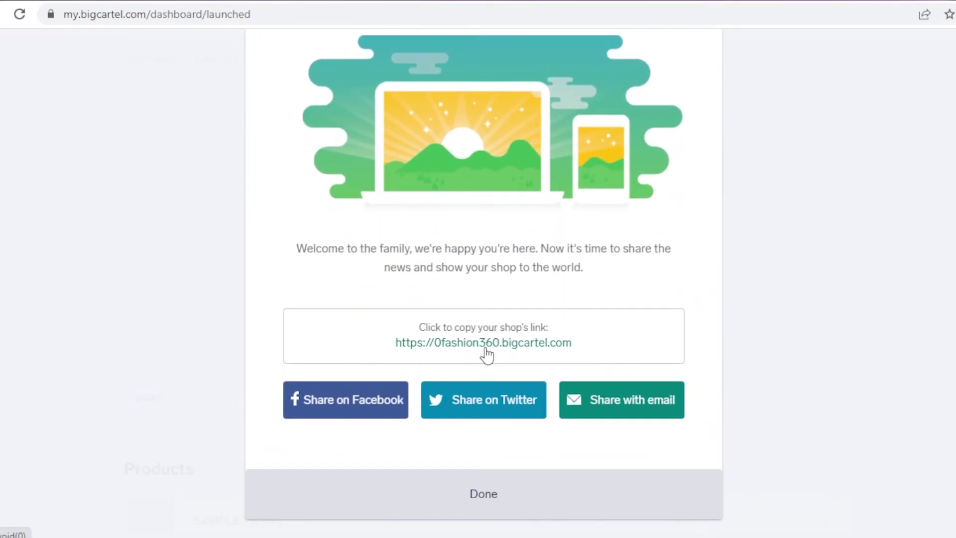
pyautogui.click(473, 481)
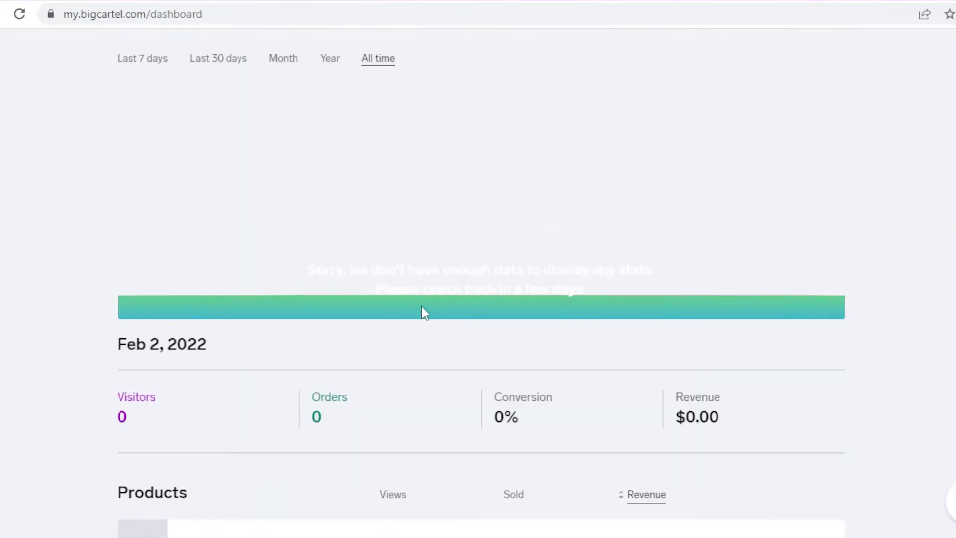
# Return to Account settings and open the live Fashion 360 storefront via the shop URL
pyautogui.scroll(-5, 422, 311)
pyautogui.scroll(5, 755, 205)
pyautogui.click(652, 72)
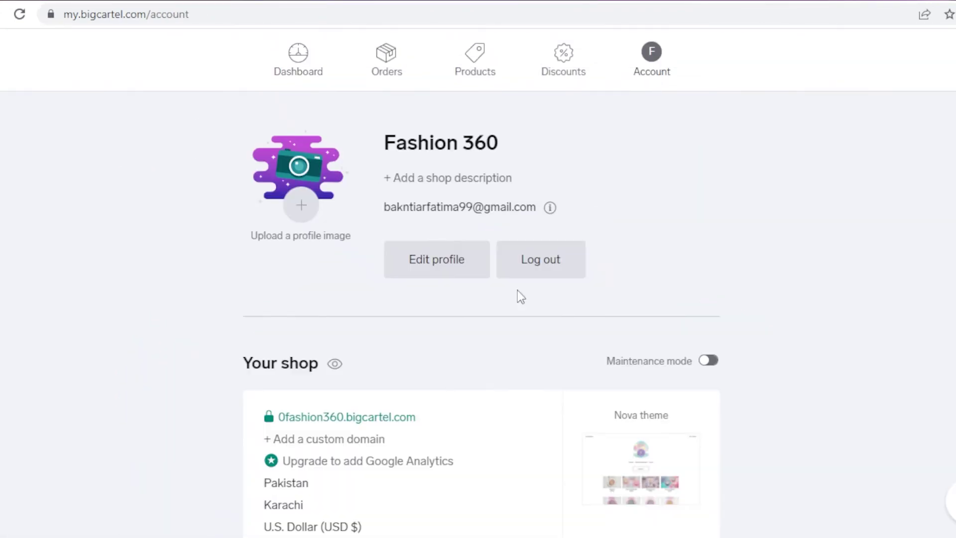
pyautogui.scroll(-2, 369, 337)
pyautogui.click(369, 337)
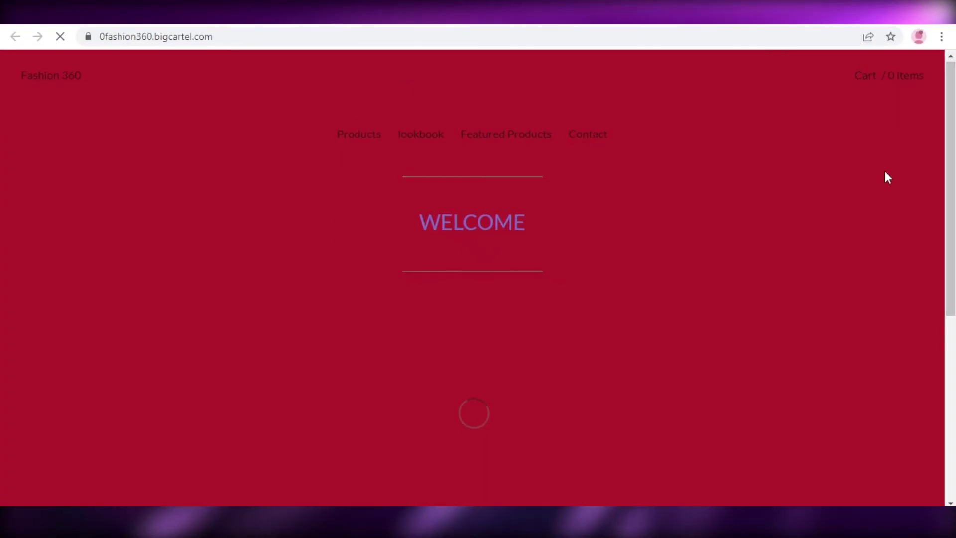
# Open the Sample Tshirt page from the storefront's Products listing
pyautogui.scroll(-5, 452, 160)
pyautogui.scroll(5, 852, 108)
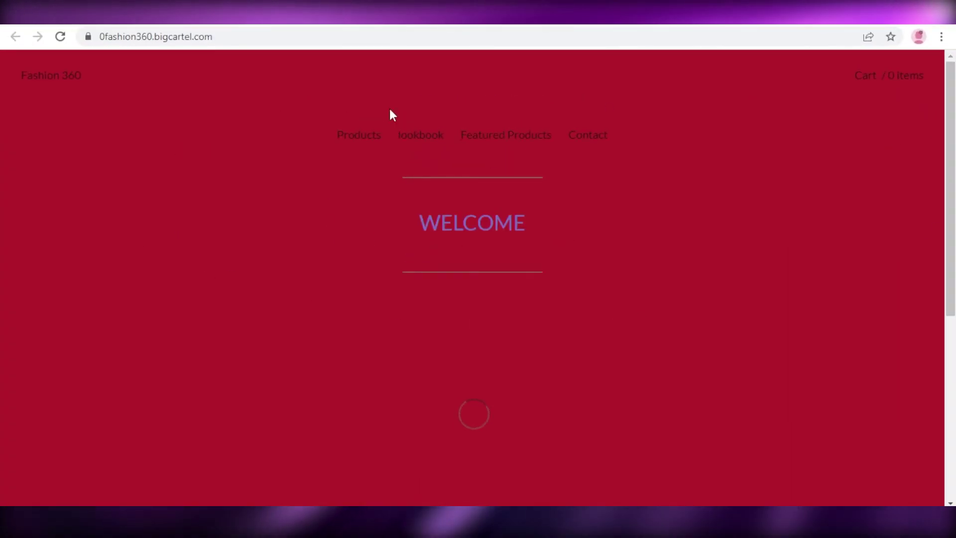
pyautogui.scroll(-5, 911, 192)
pyautogui.scroll(1, 455, 199)
pyautogui.scroll(4, 455, 199)
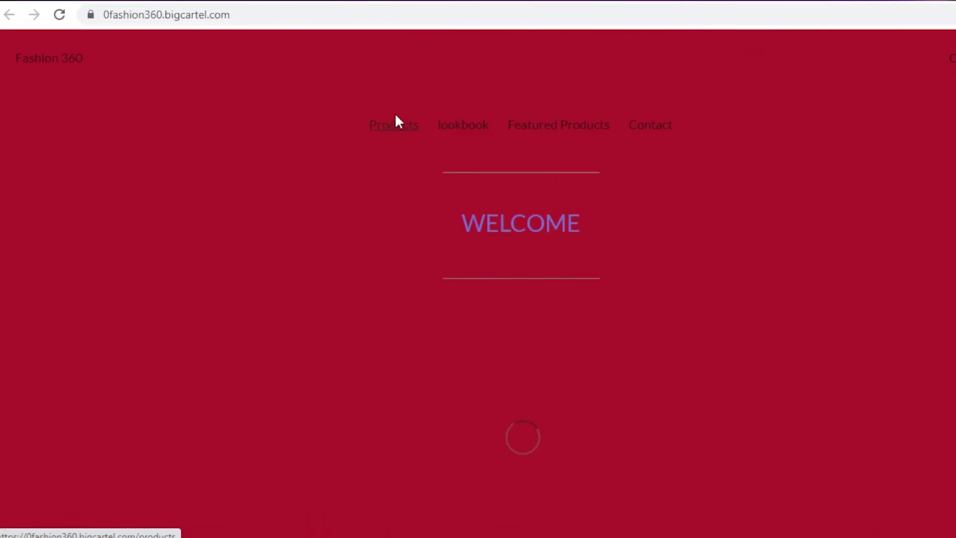
pyautogui.click(405, 134)
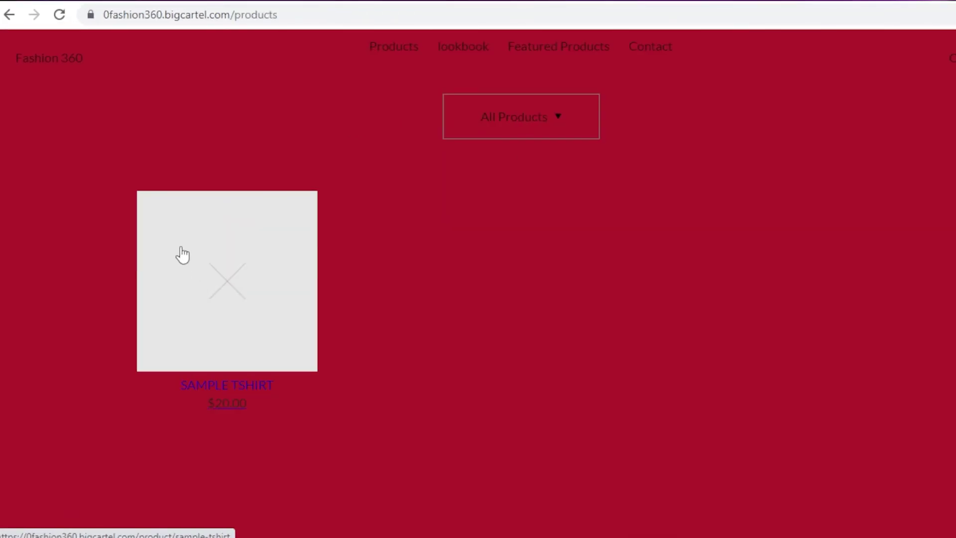
pyautogui.click(258, 310)
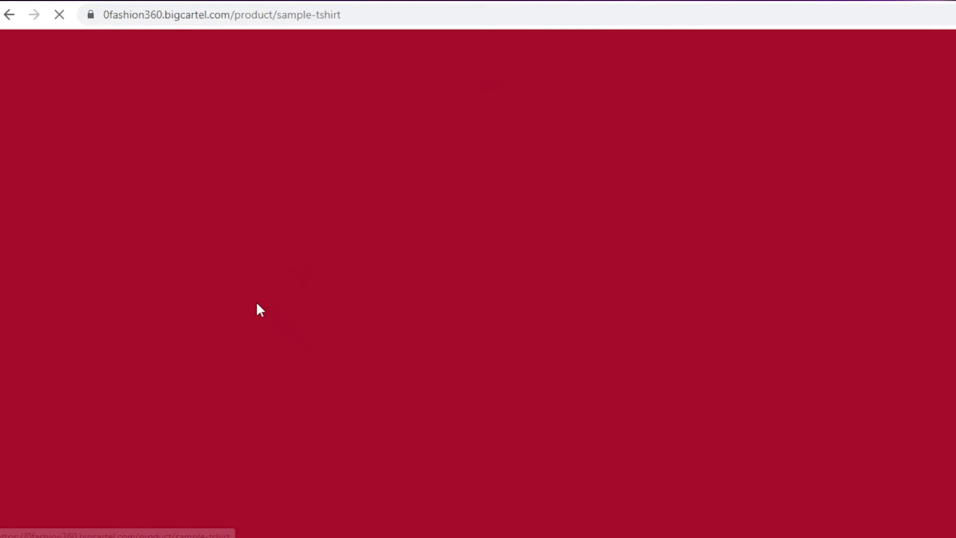
# Choose size SMALL and add the Sample Tshirt to the cart
pyautogui.scroll(-3, 540, 326)
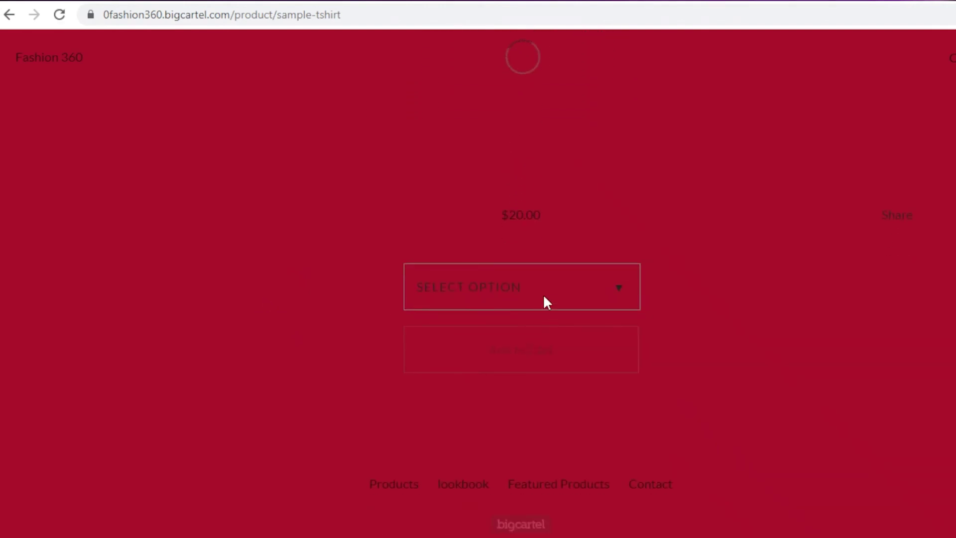
pyautogui.click(544, 300)
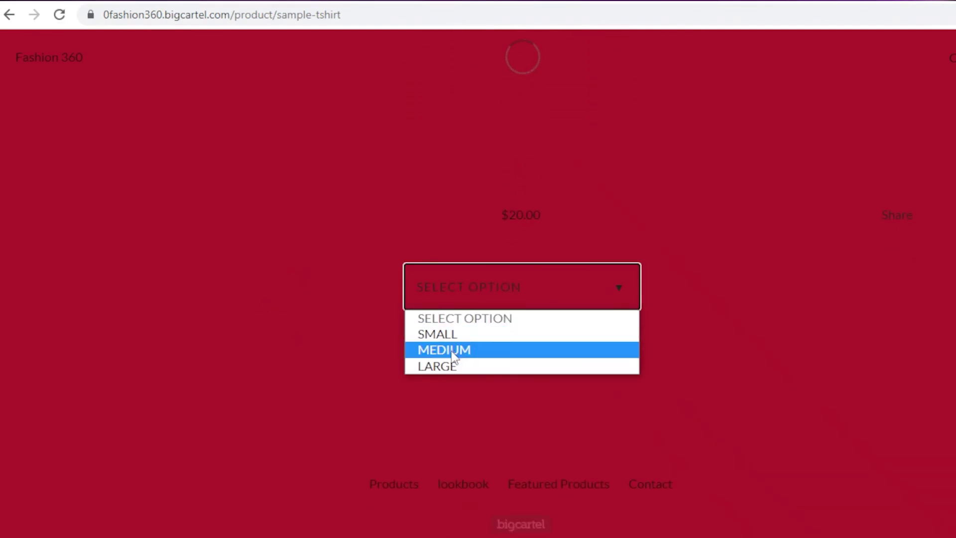
pyautogui.click(453, 365)
pyautogui.click(473, 301)
pyautogui.click(468, 333)
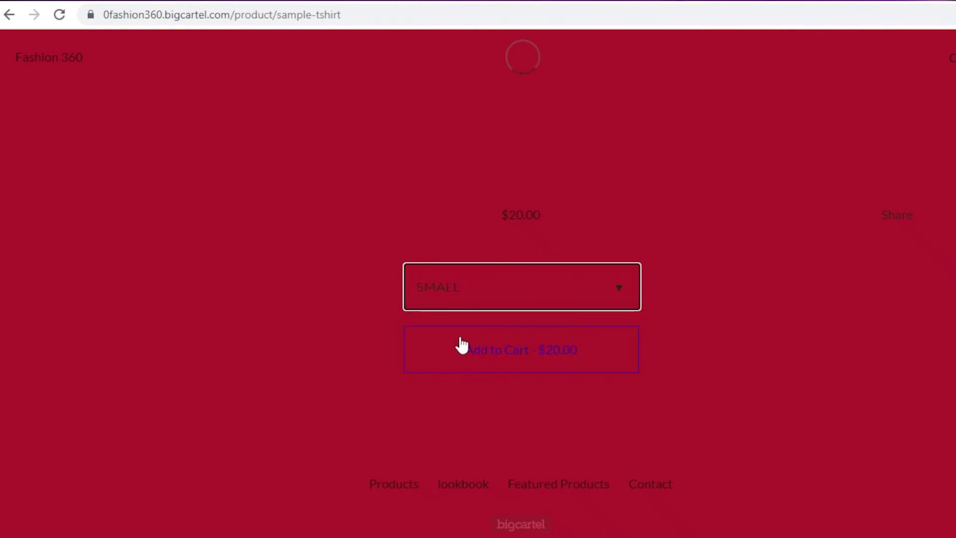
pyautogui.click(527, 354)
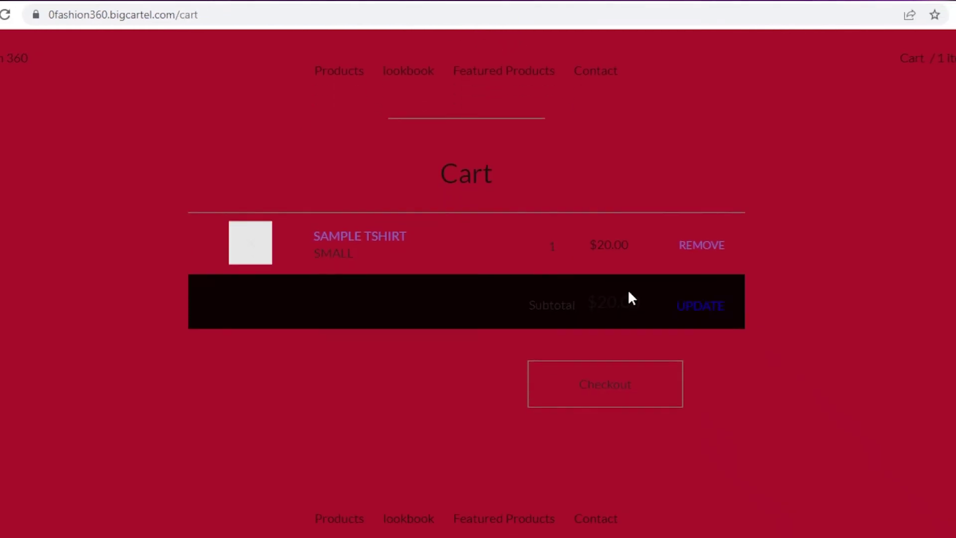
pyautogui.scroll(-1, 628, 293)
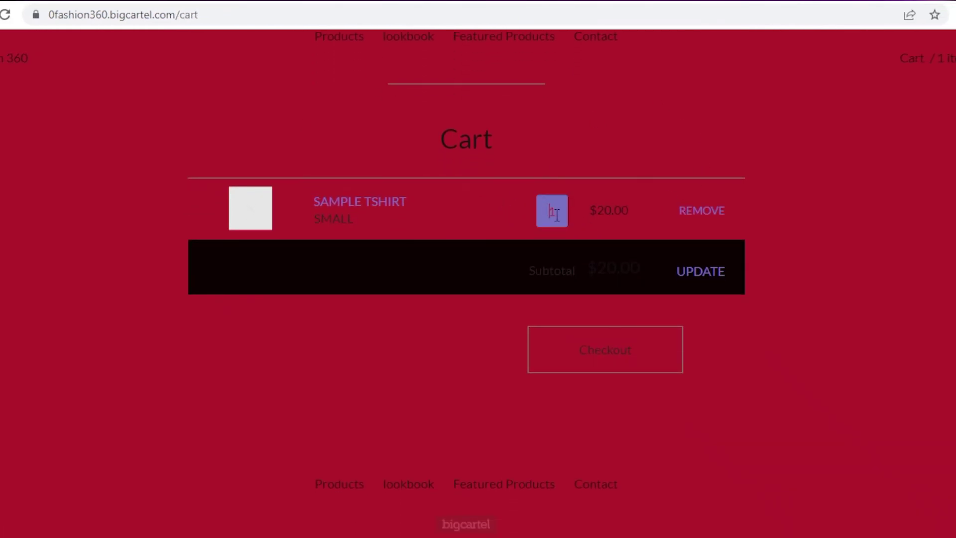
pyautogui.scroll(2, 563, 242)
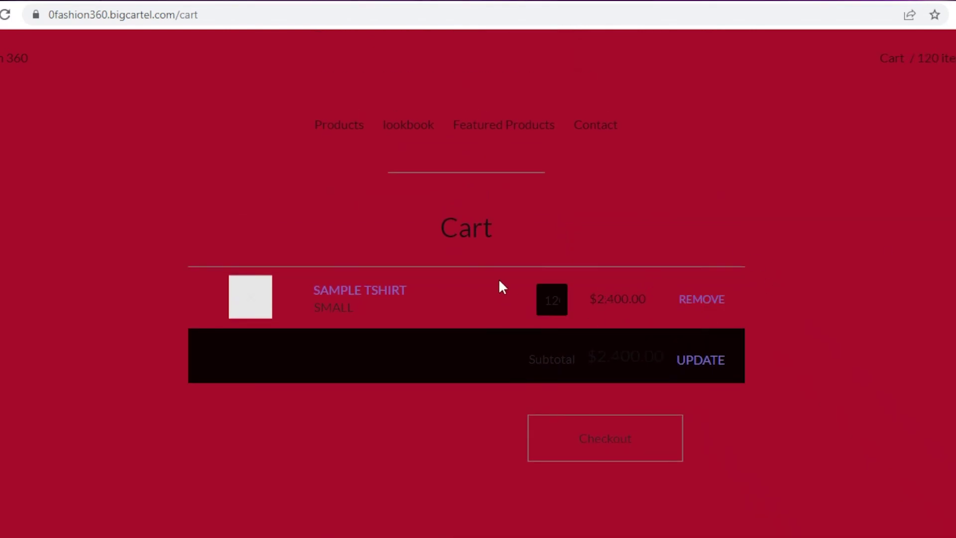
pyautogui.scroll(-2, 645, 248)
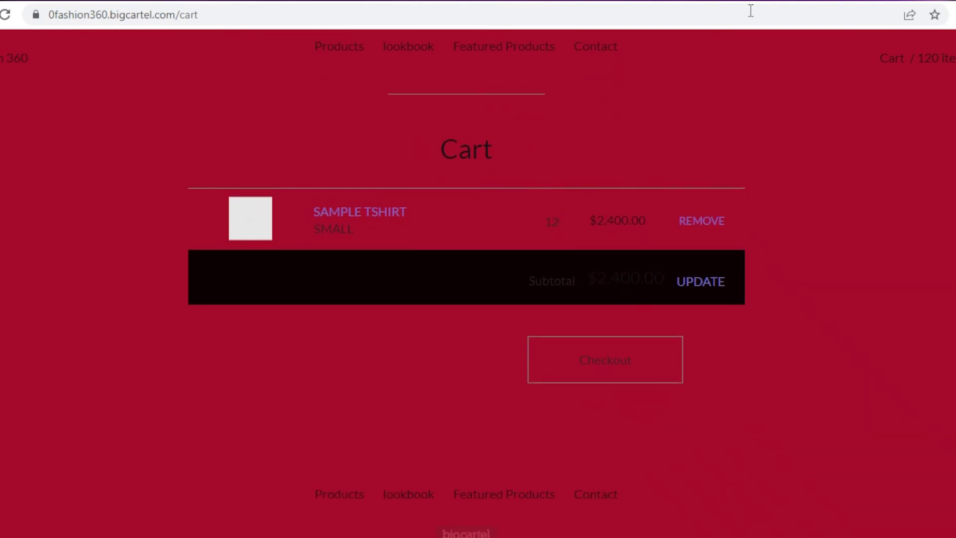
pyautogui.scroll(2, 359, 115)
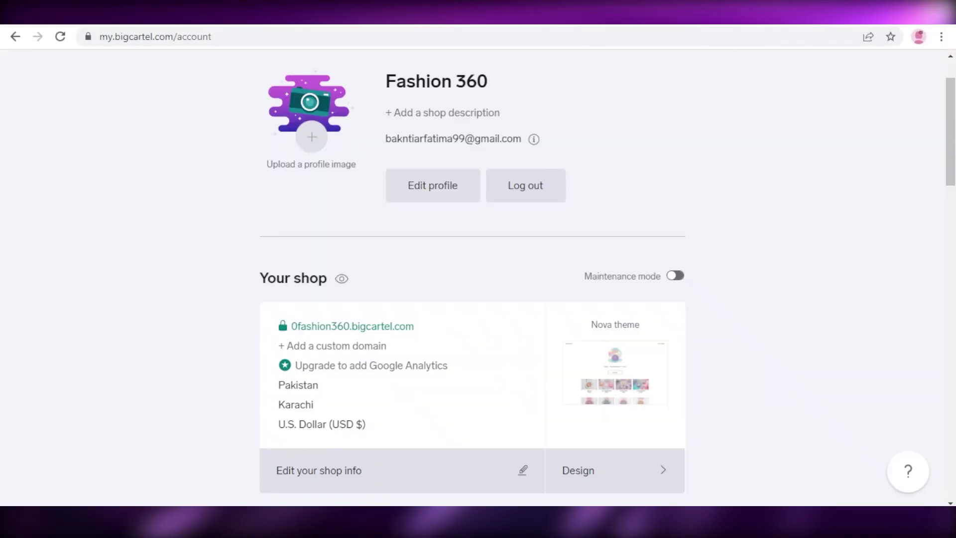
# Open the stats dashboard and scroll through the shop stats and plan pricing cards
pyautogui.scroll(-5, 674, 141)
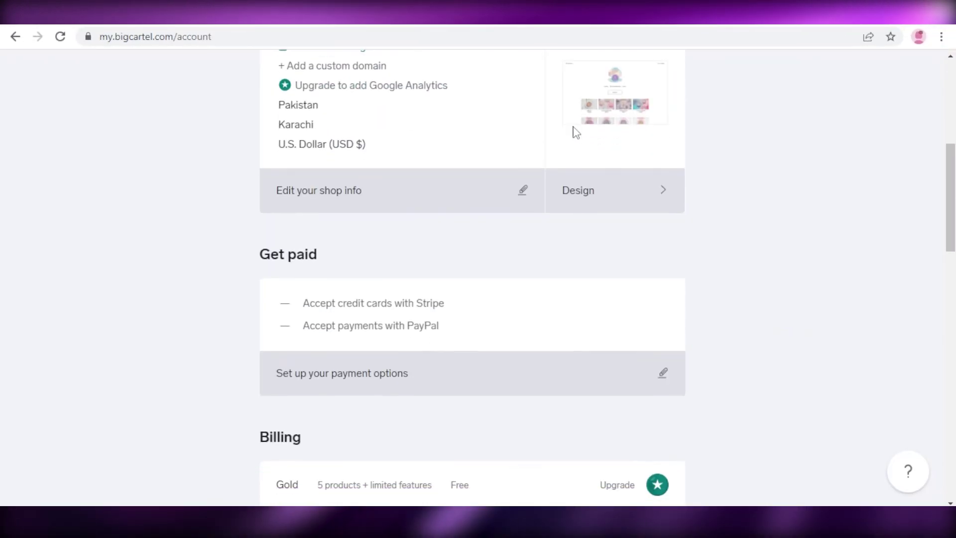
pyautogui.scroll(7, 572, 133)
pyautogui.click(309, 71)
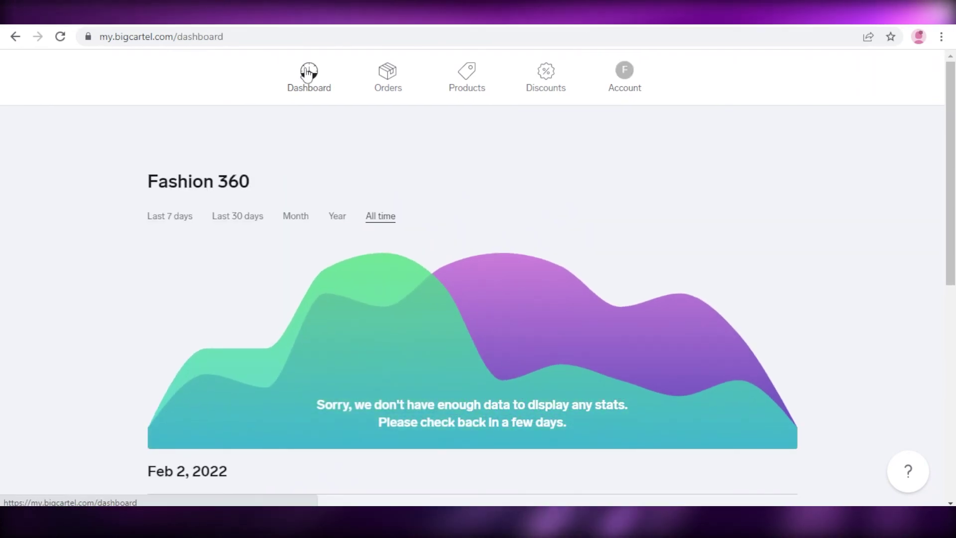
pyautogui.scroll(-7, 420, 104)
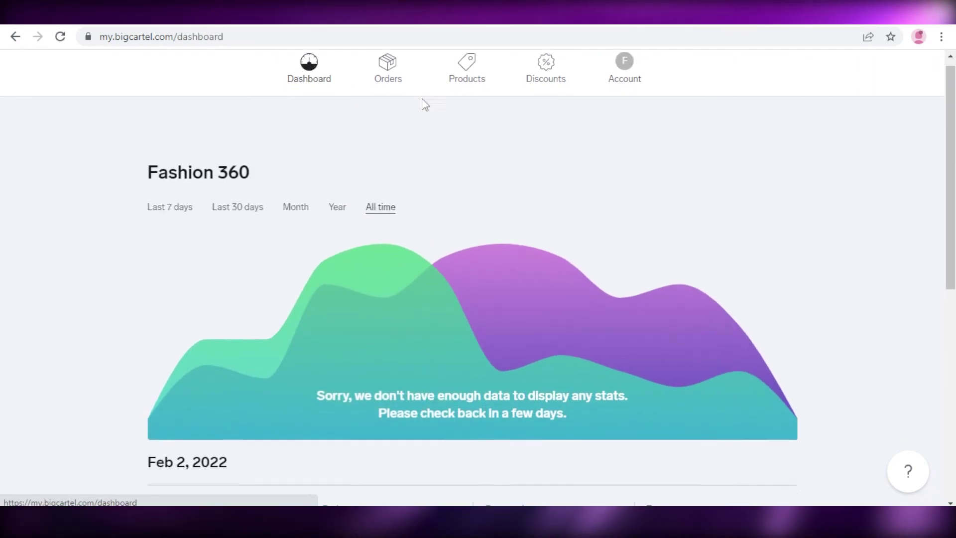
pyautogui.scroll(5, 776, 127)
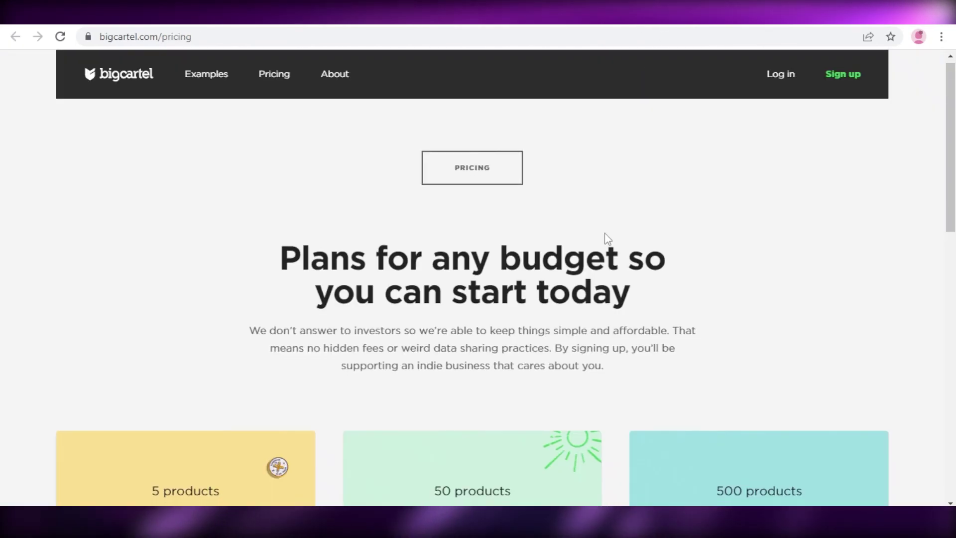
pyautogui.scroll(-7, 605, 236)
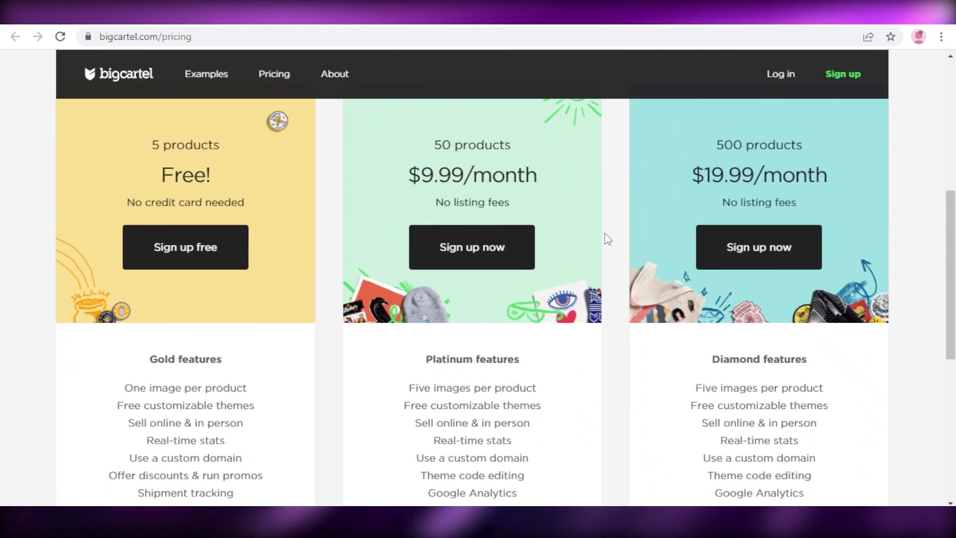
pyautogui.scroll(-1, 607, 239)
pyautogui.scroll(3, 607, 239)
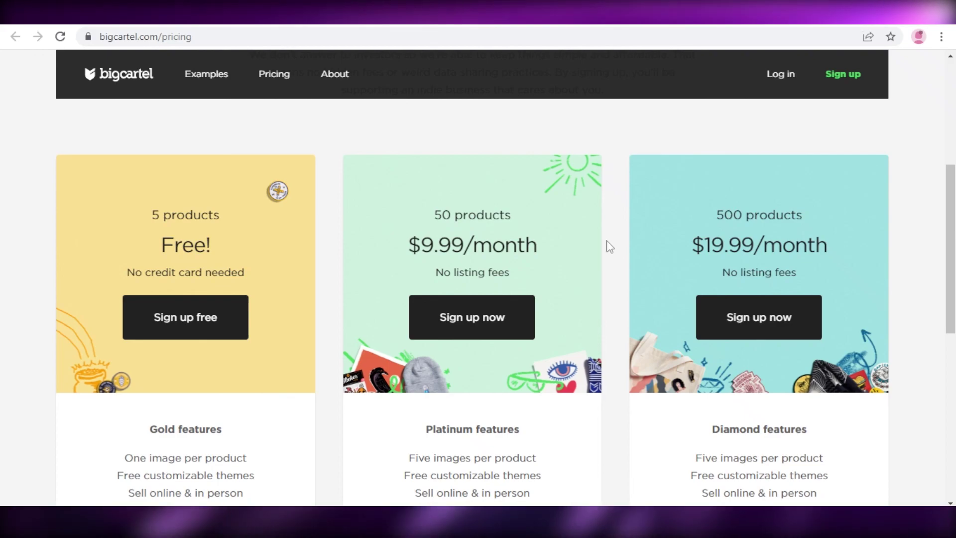
pyautogui.scroll(-1, 608, 244)
pyautogui.scroll(1, 608, 245)
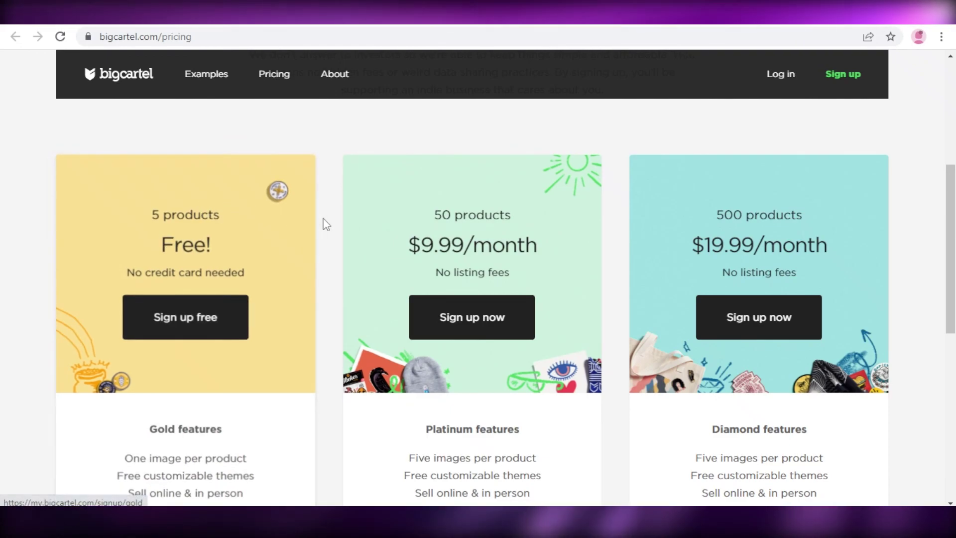
pyautogui.scroll(-3, 326, 234)
pyautogui.scroll(5, 327, 248)
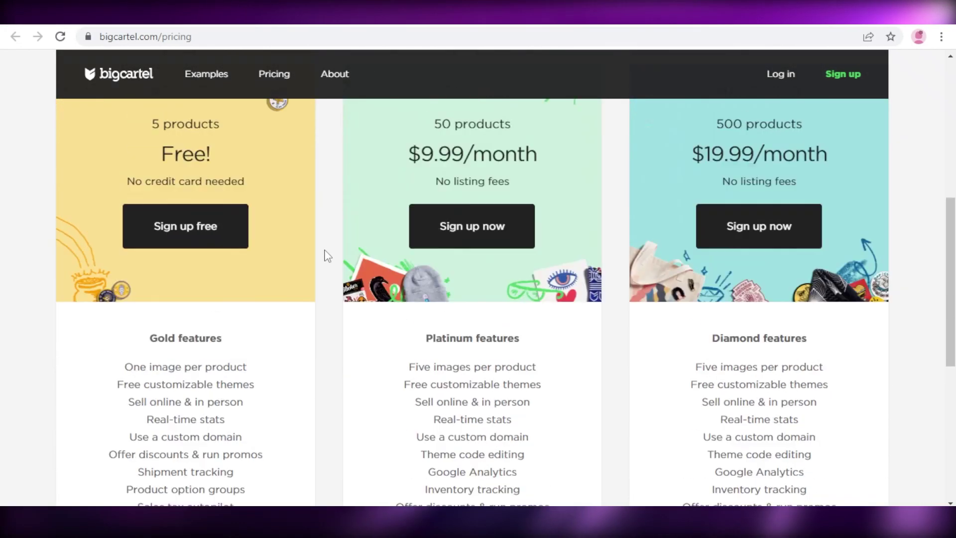
pyautogui.scroll(-3, 324, 259)
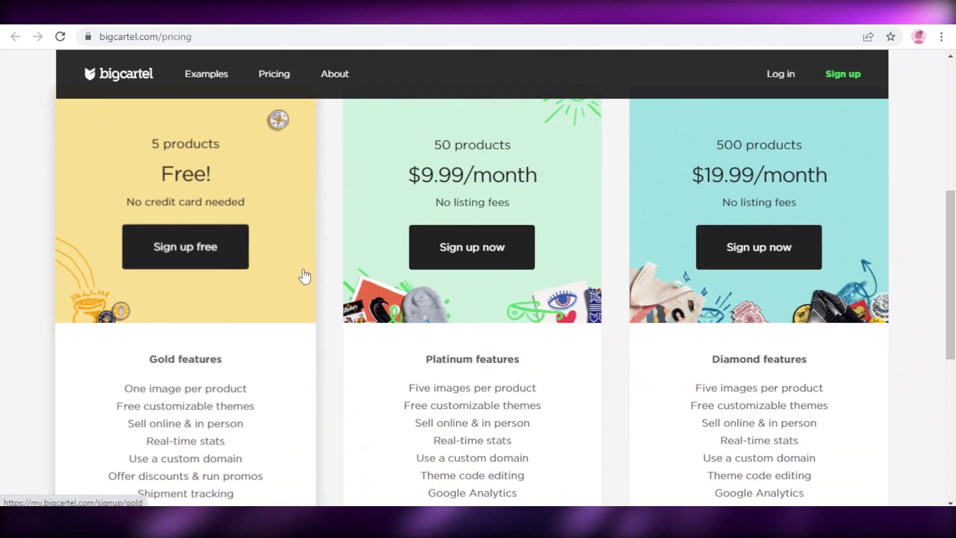